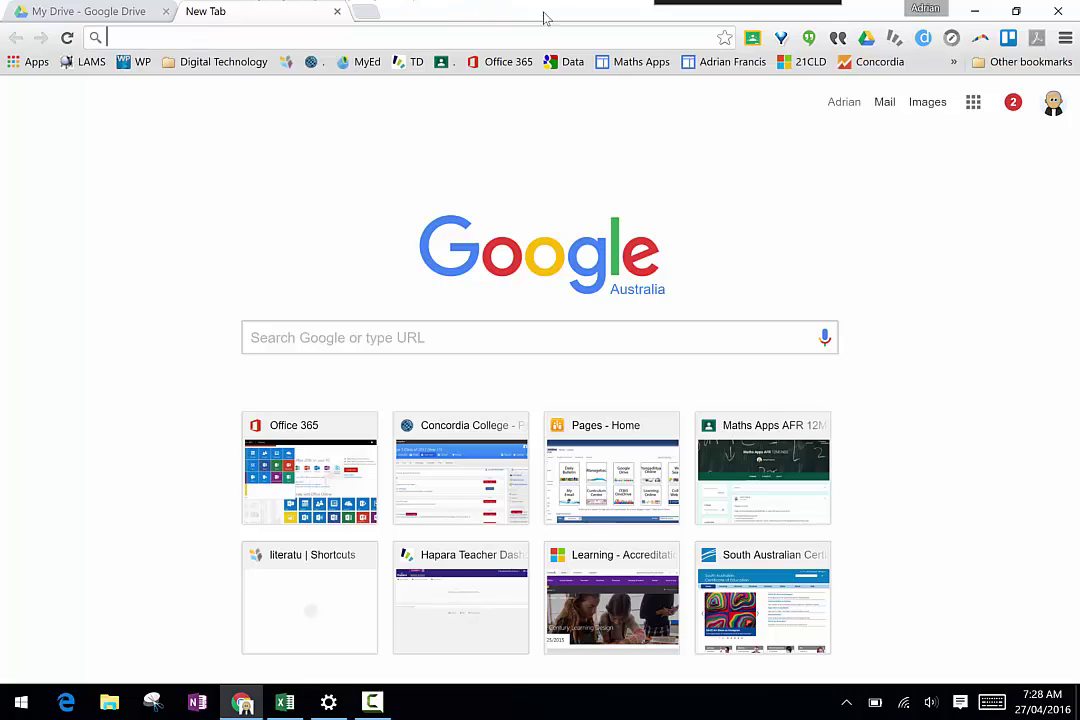
Step: Open Google Drive from the new tab page and close the duplicate My Drive tab
click(970, 104)
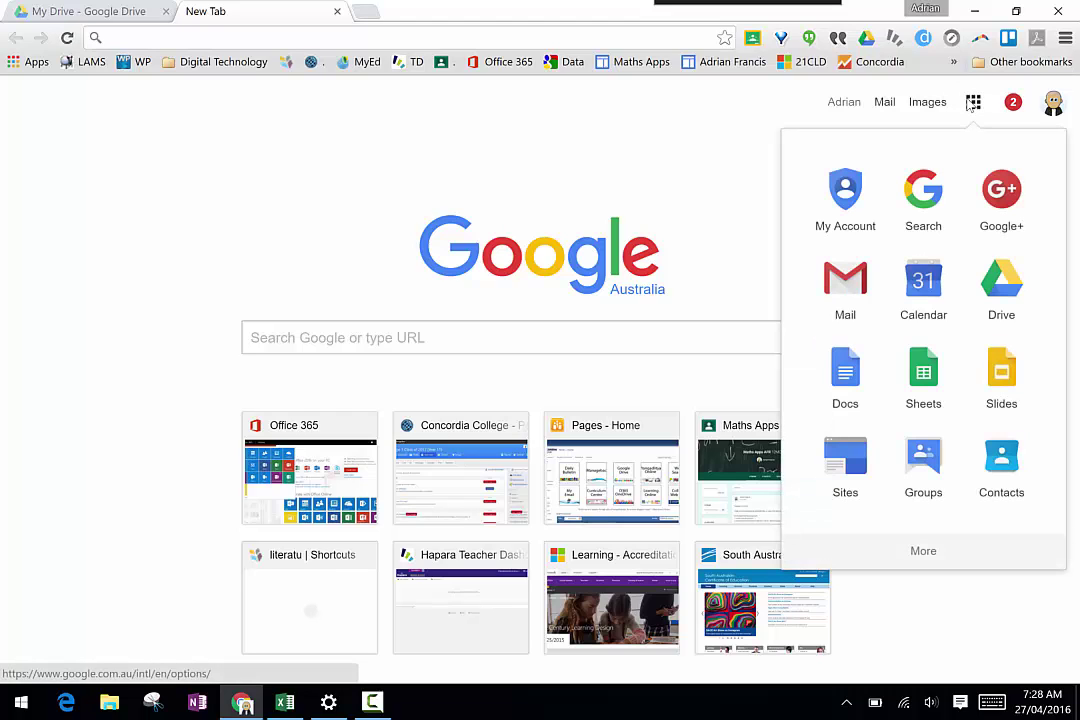
click(1008, 298)
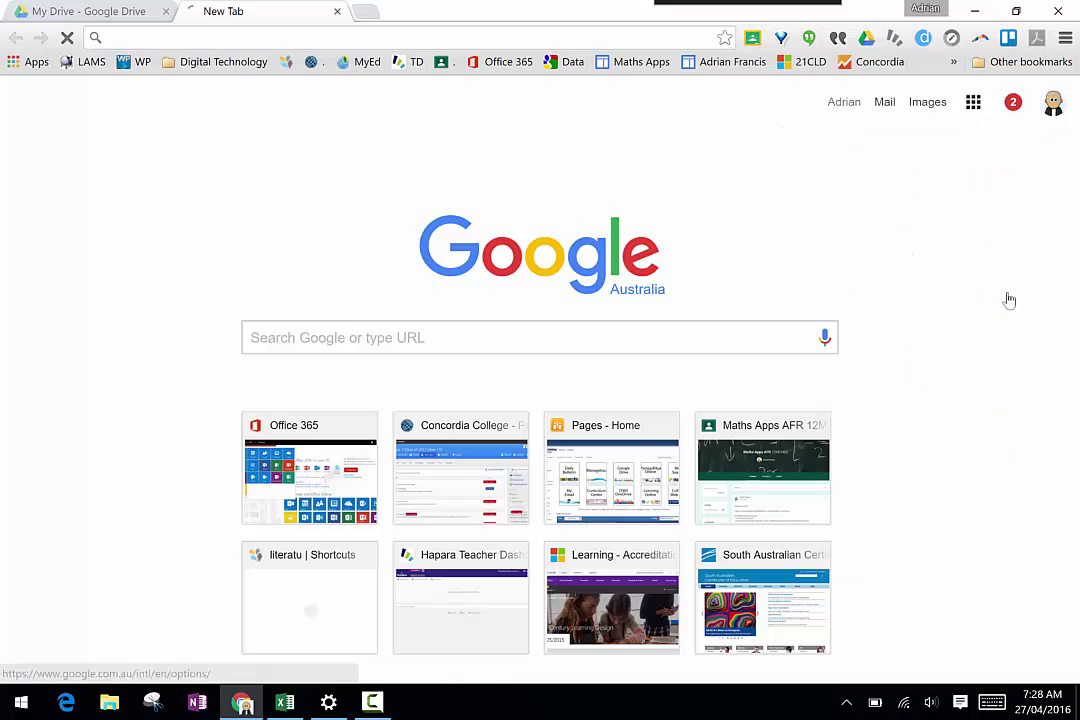
click(166, 12)
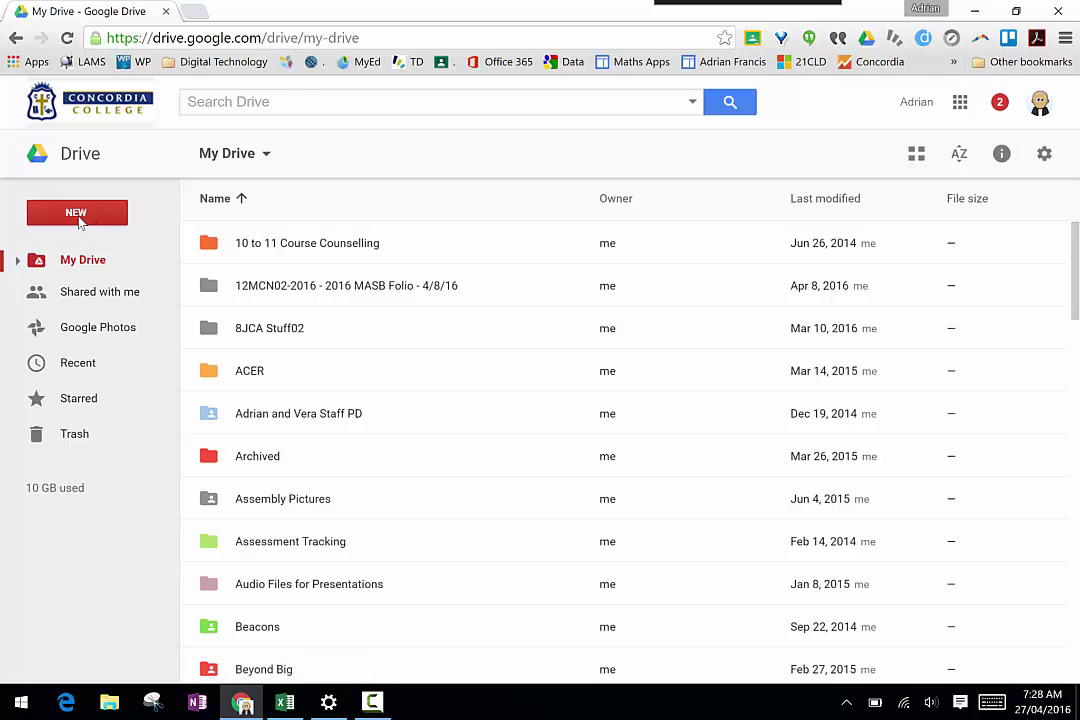
Step: Create a new blank Google Form in My Drive
click(80, 222)
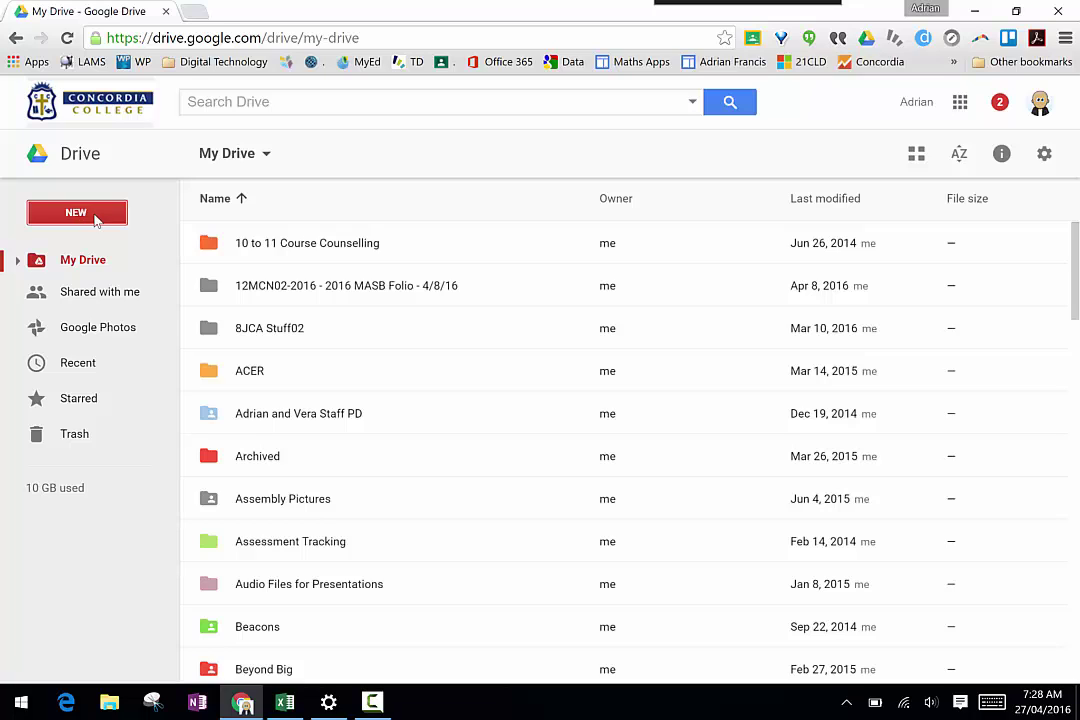
click(74, 212)
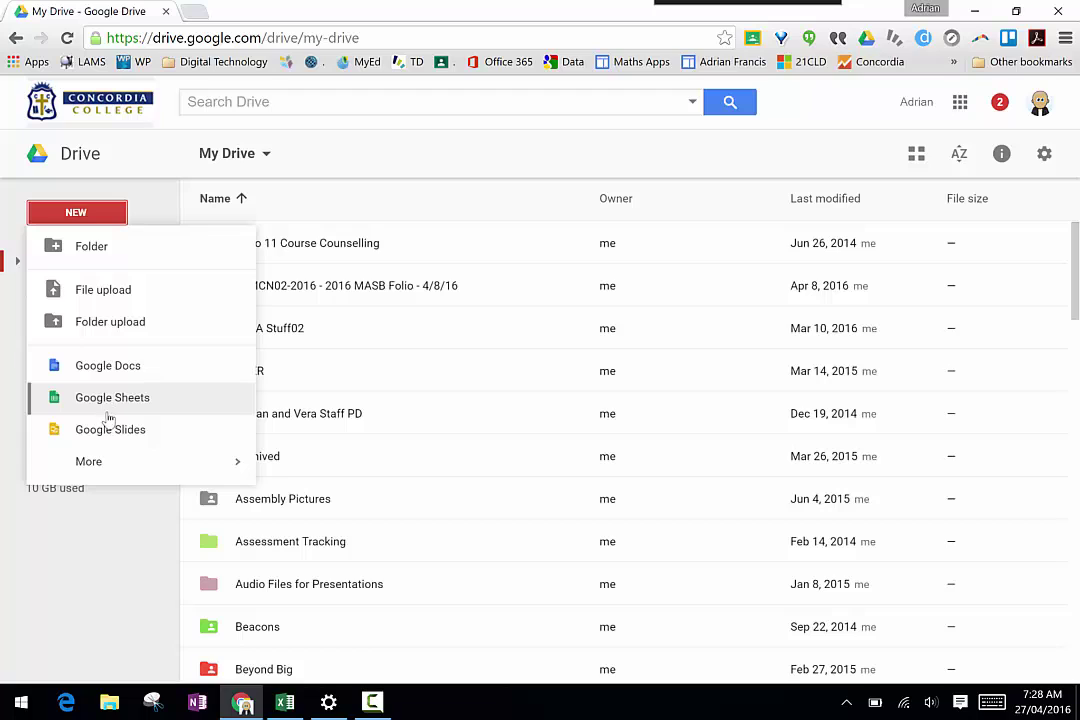
mouse_move(100, 467)
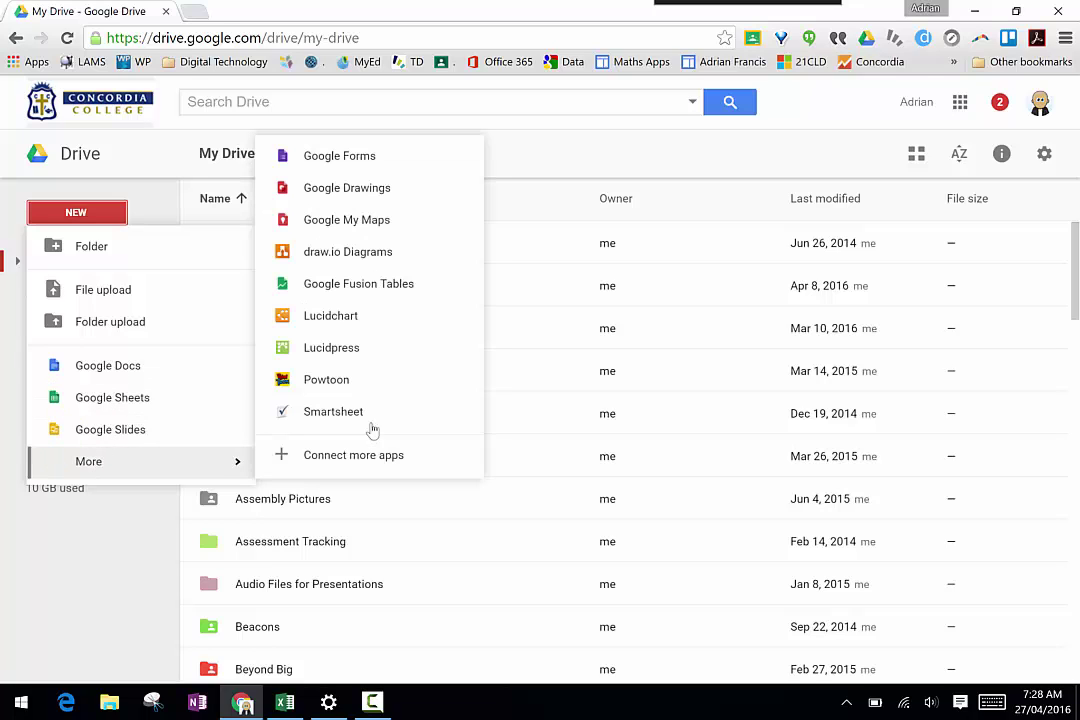
click(347, 163)
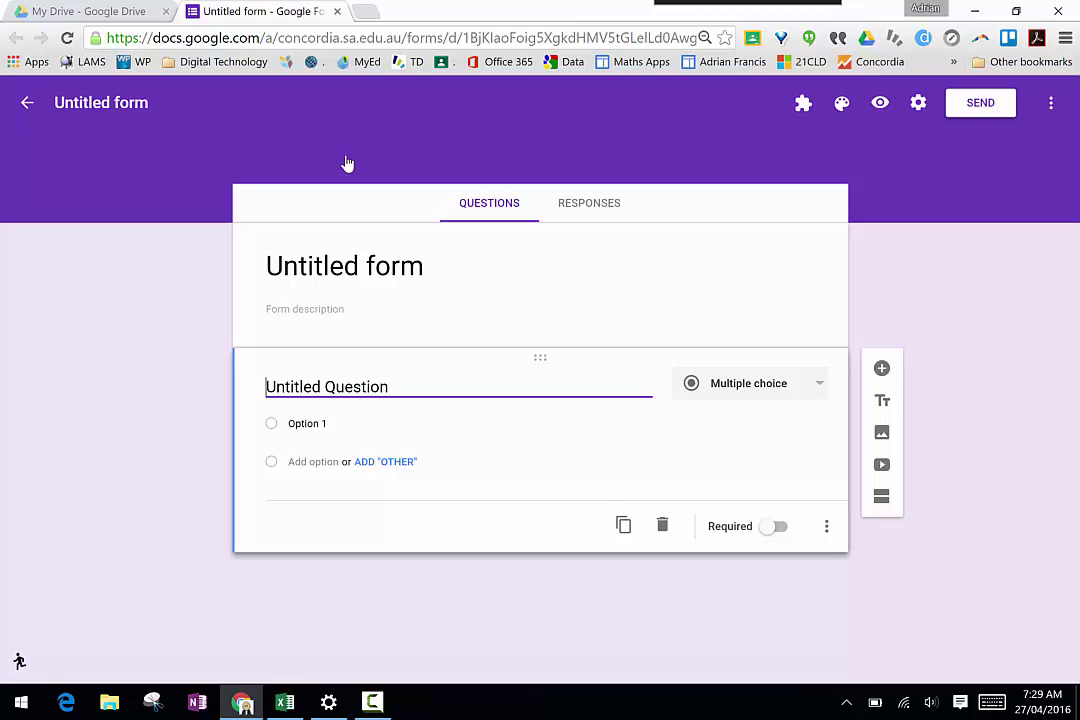
Step: Title the form "Simple Survey" and leave its description empty
click(315, 264)
text(S)
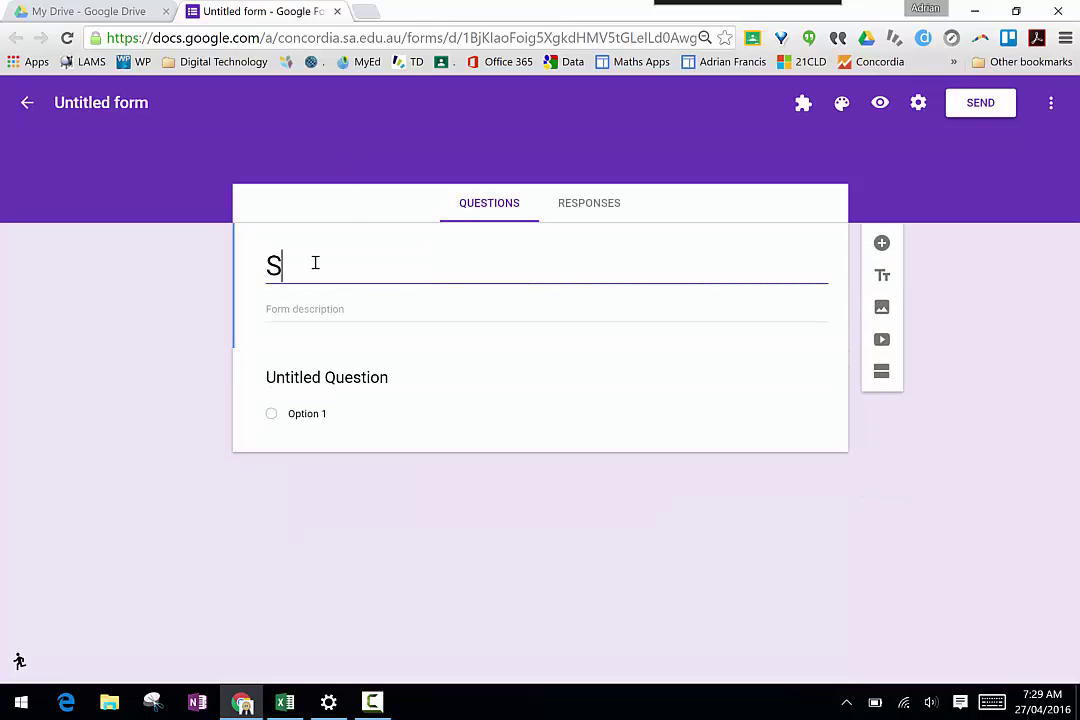
text(imple Sur)
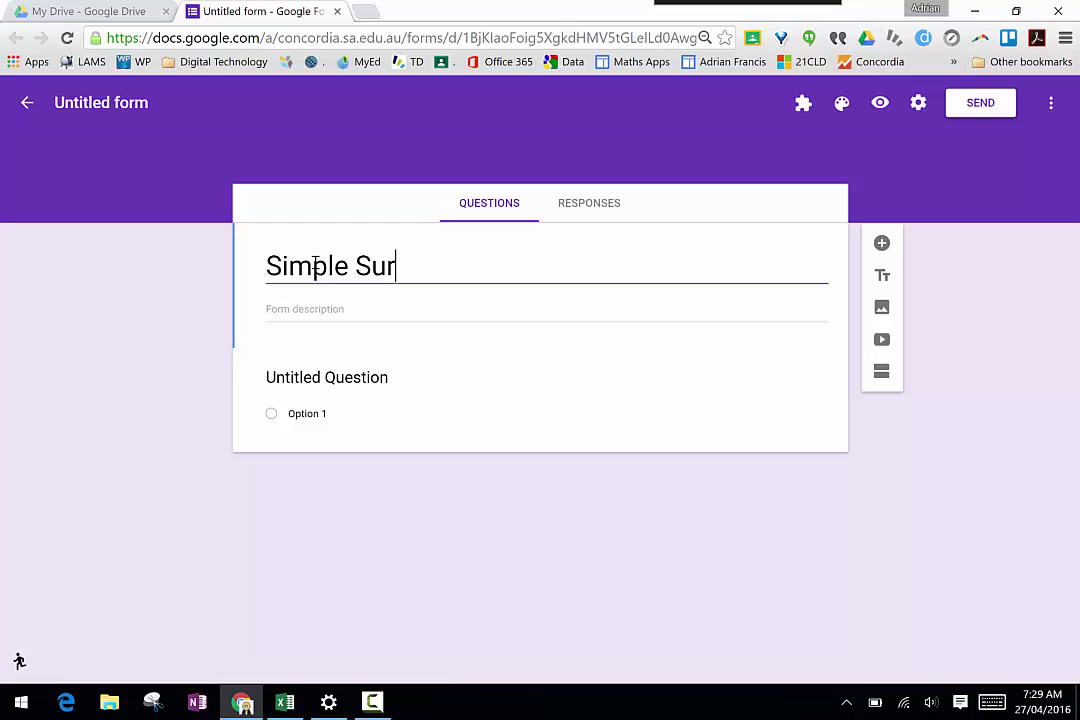
text(vey)
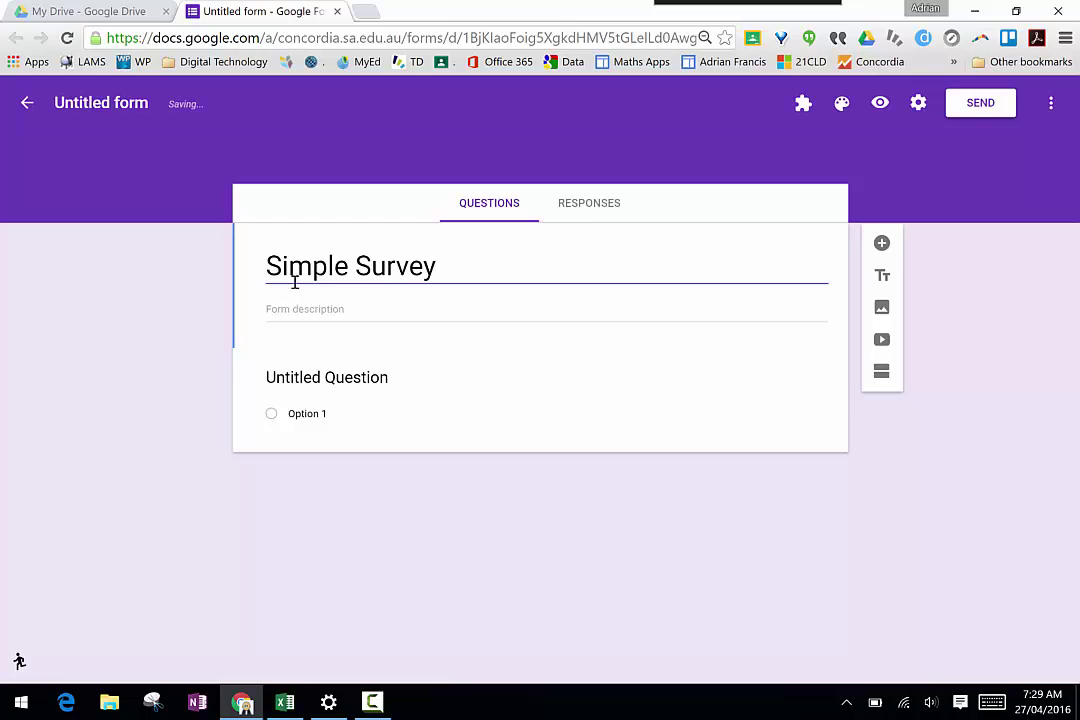
click(325, 312)
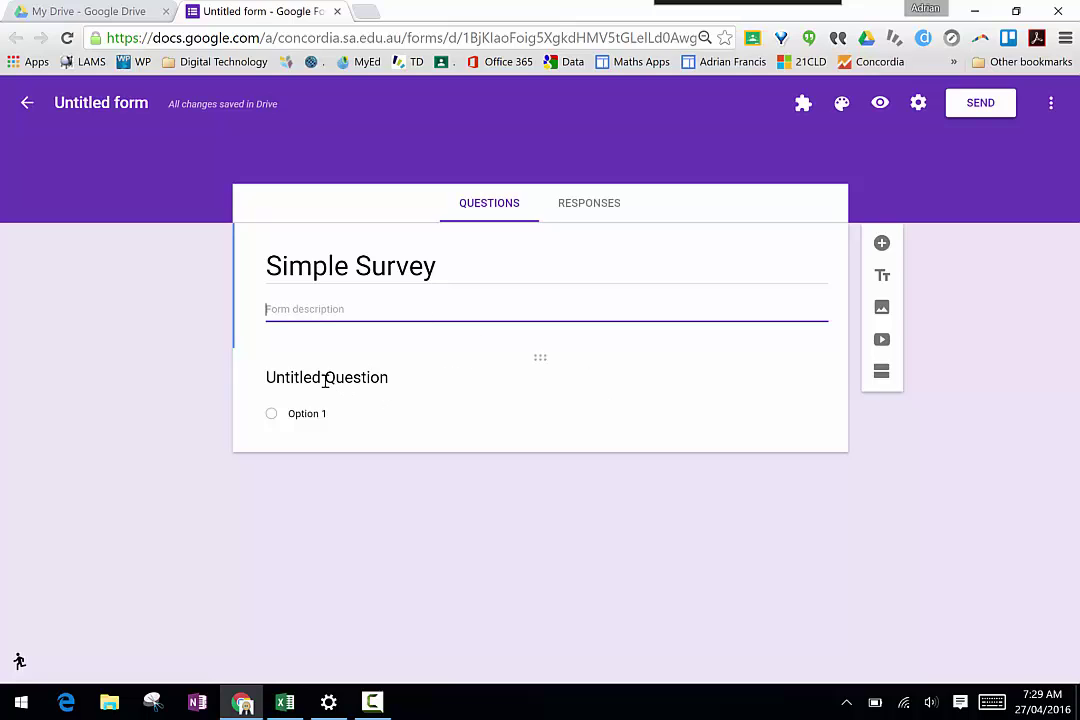
Step: Name the first question "Year Level" and set its answer type to Dropdown
click(359, 378)
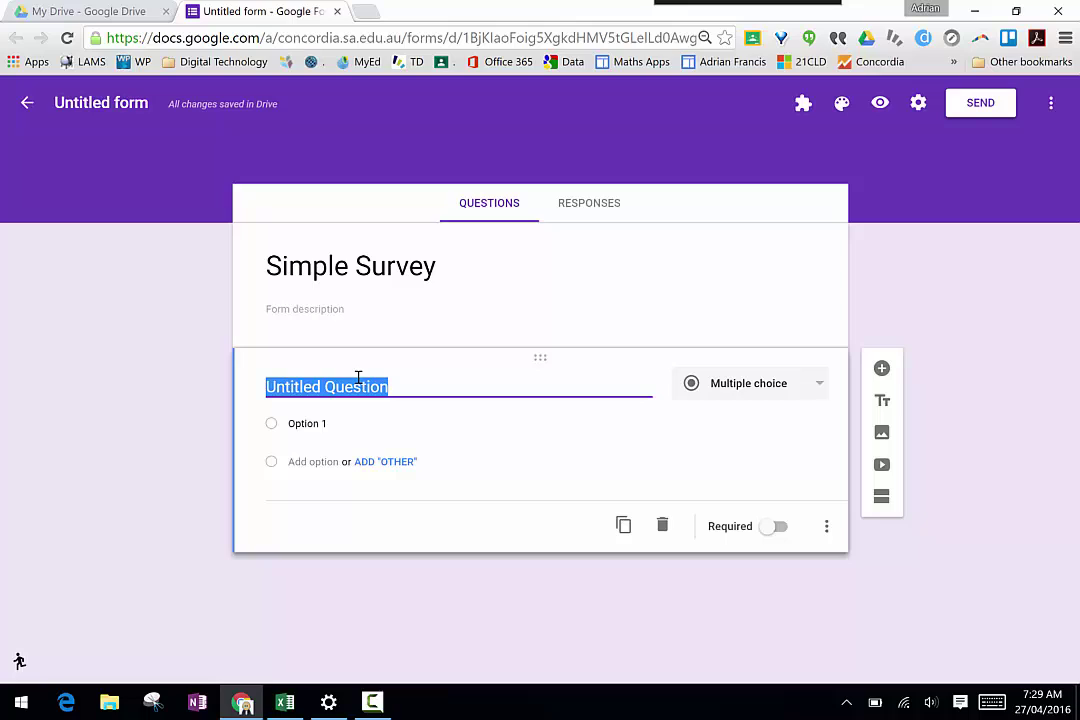
text(Age)
key(BackSpace)
key(BackSpace)
key(BackSpace)
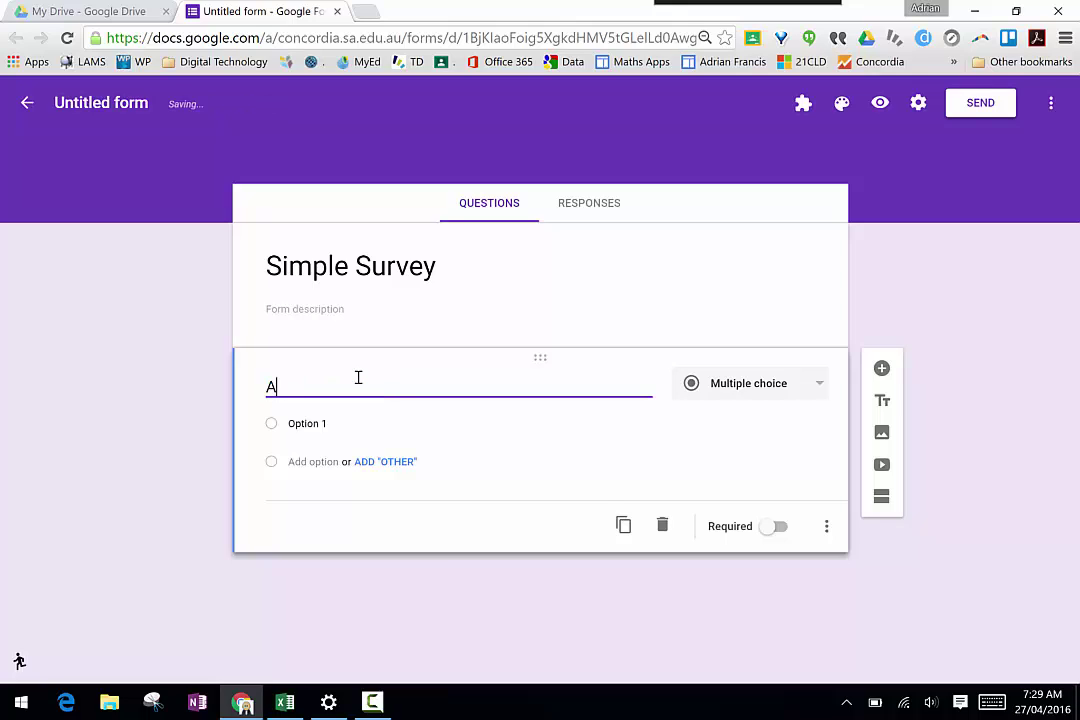
text(Year Level)
click(818, 387)
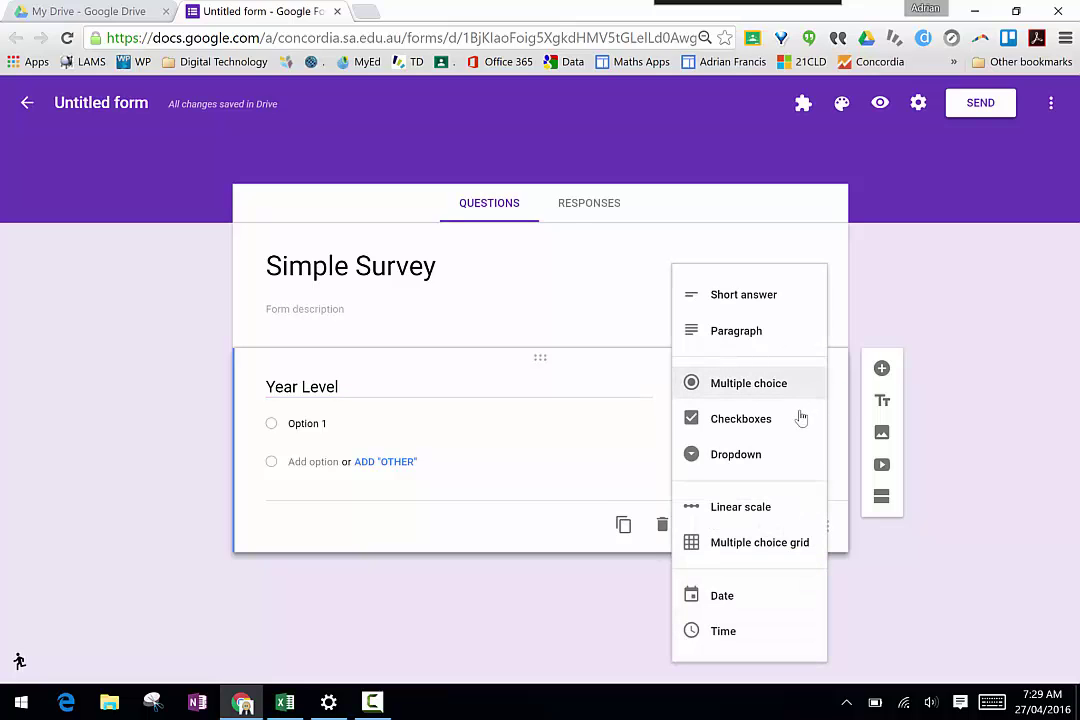
click(747, 456)
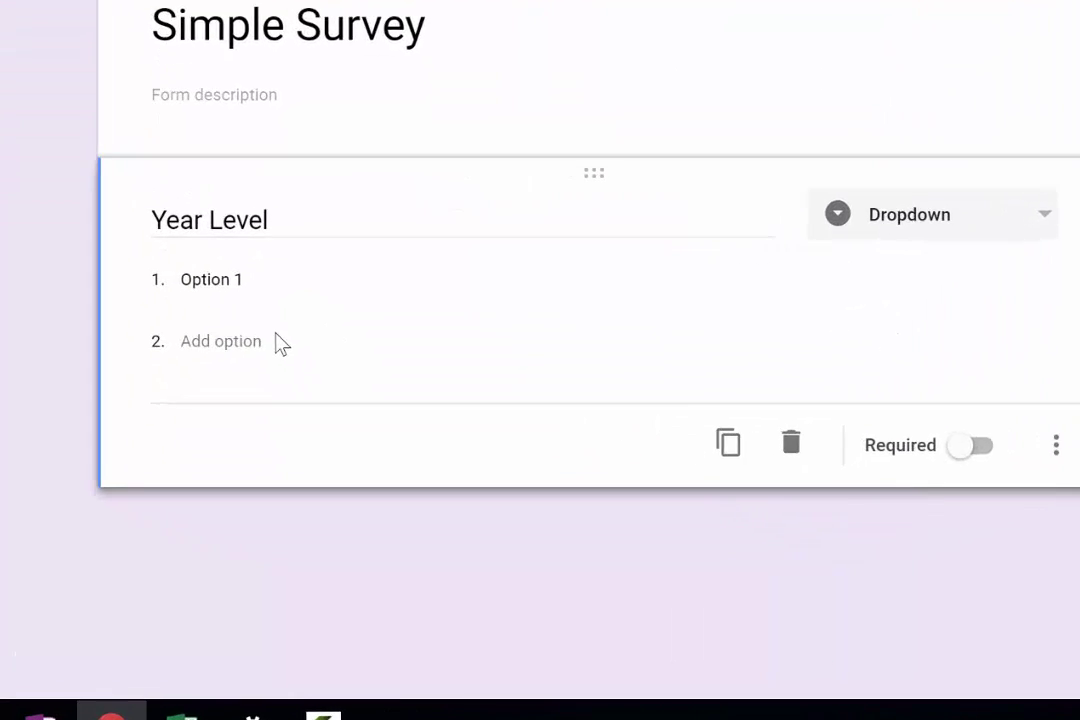
Step: Enter Year 8, Year 9 and Year 10 as the first three options of the Year Level dropdown
click(96, 100)
text(Year)
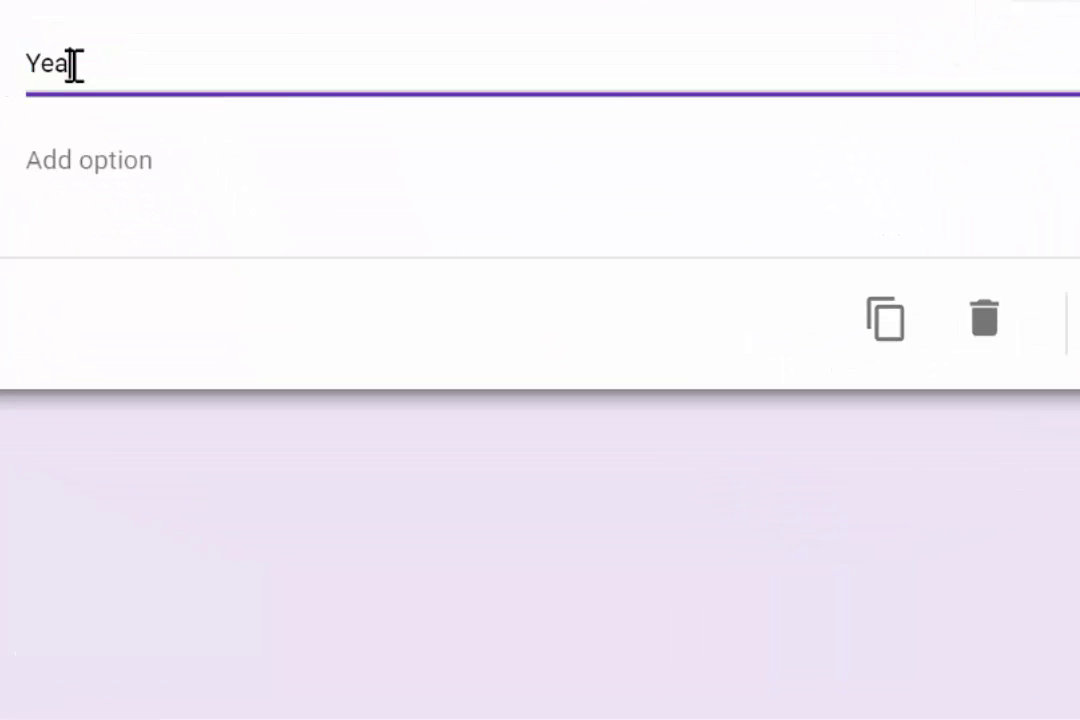
text( 8)
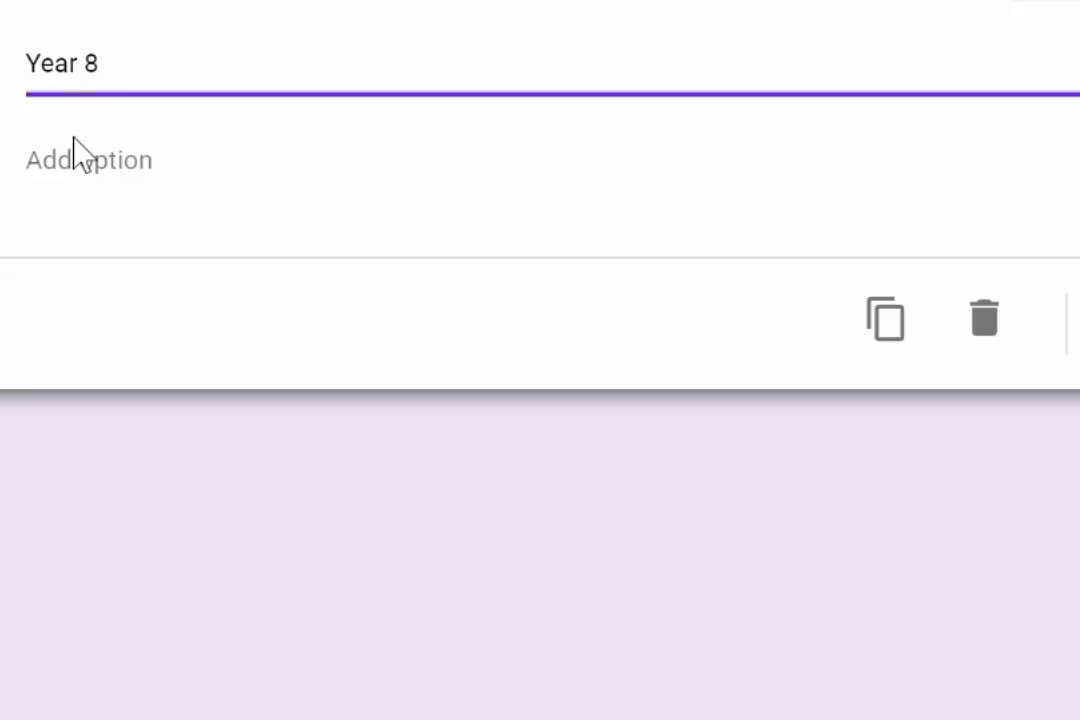
click(88, 162)
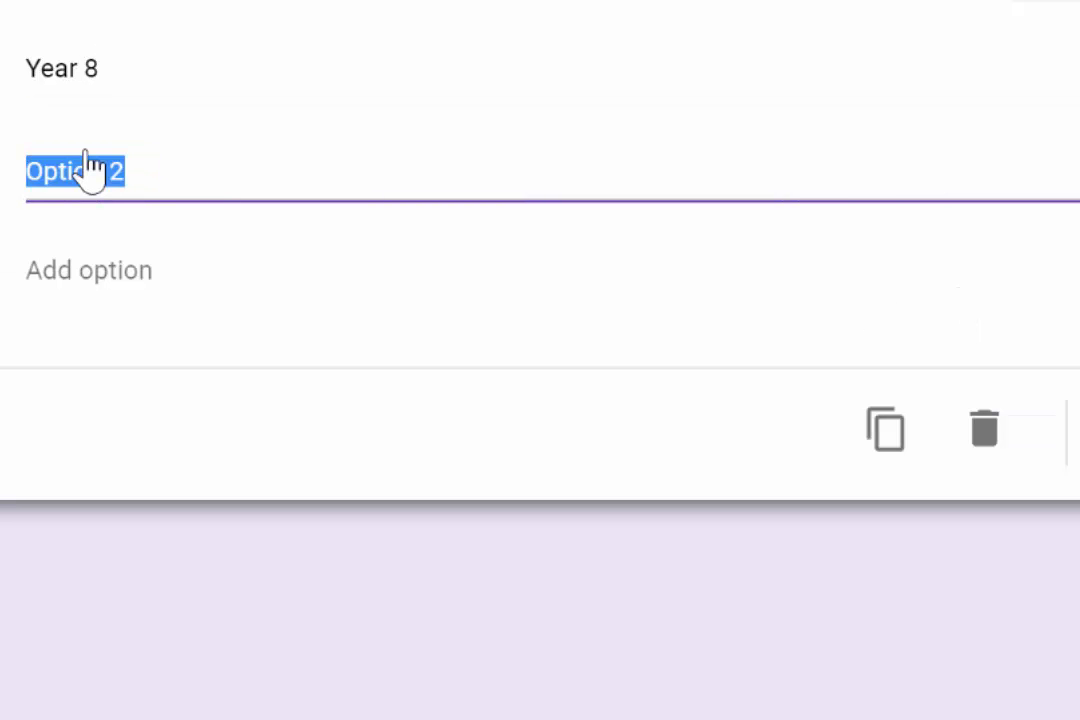
text(Year 9)
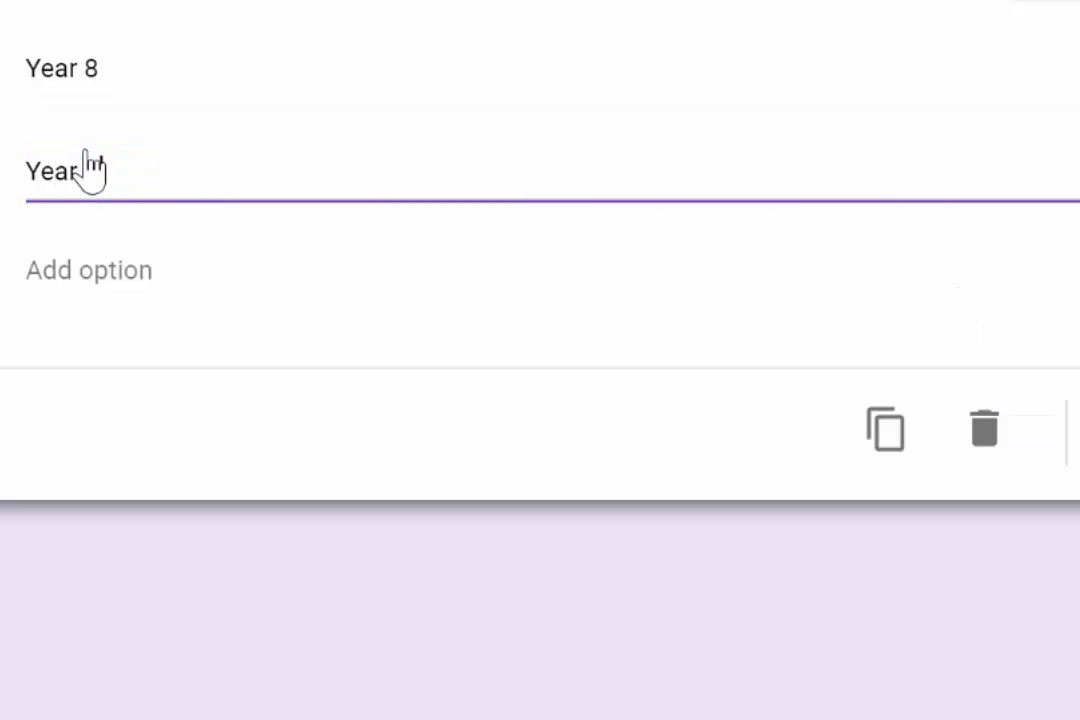
click(74, 250)
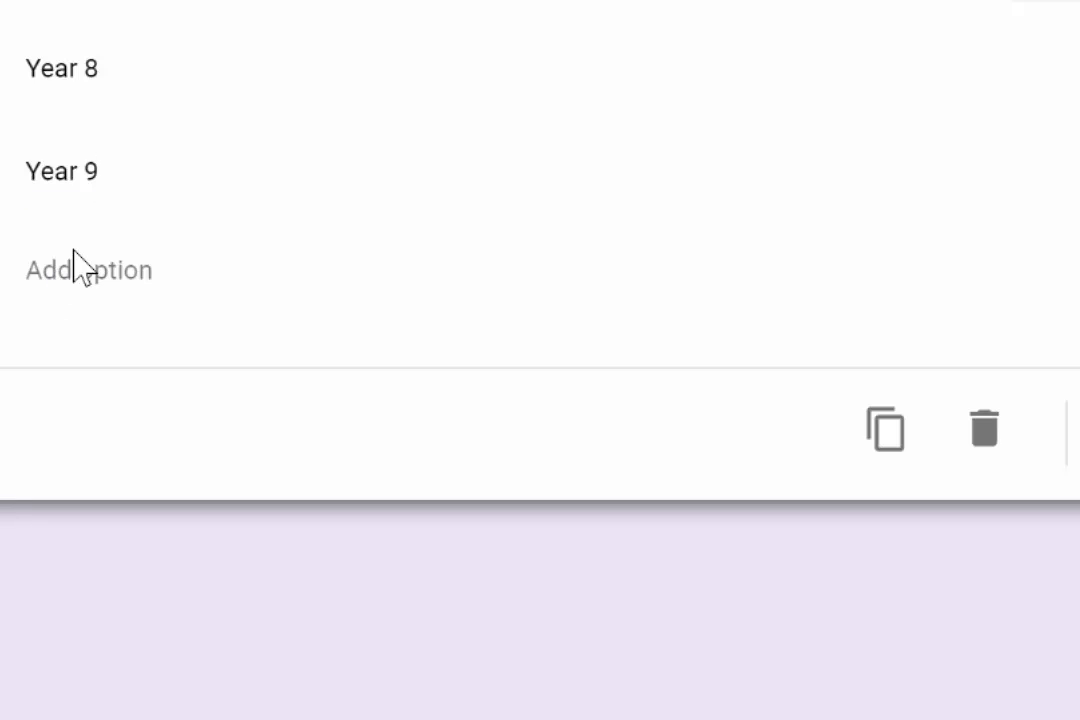
click(140, 332)
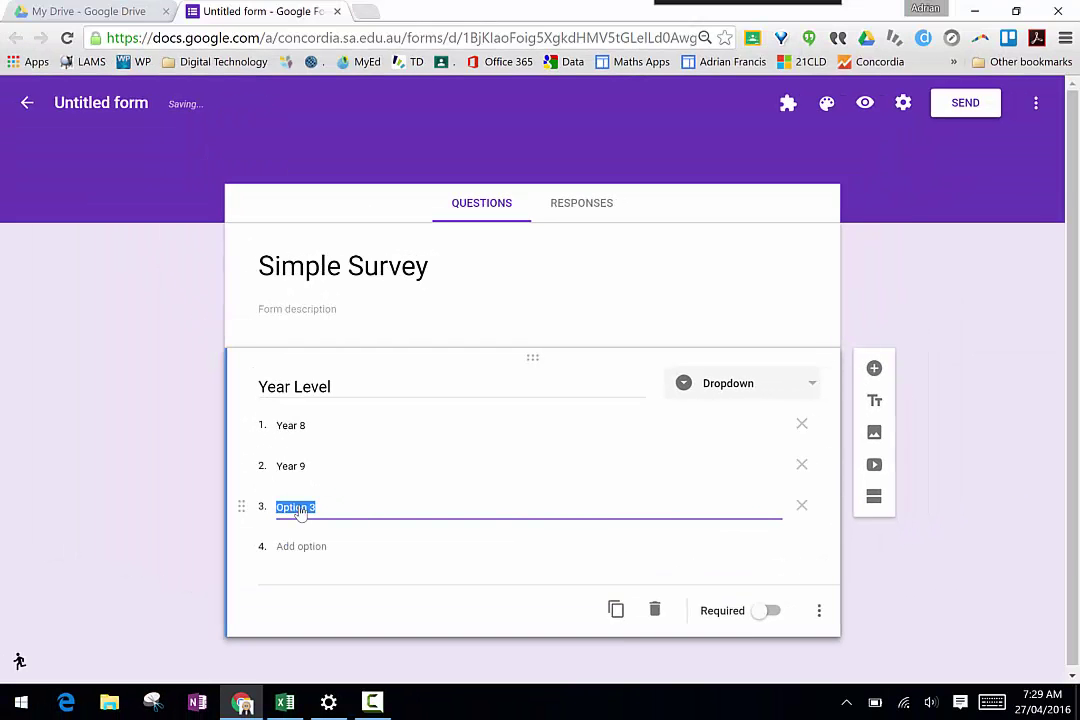
text(Year)
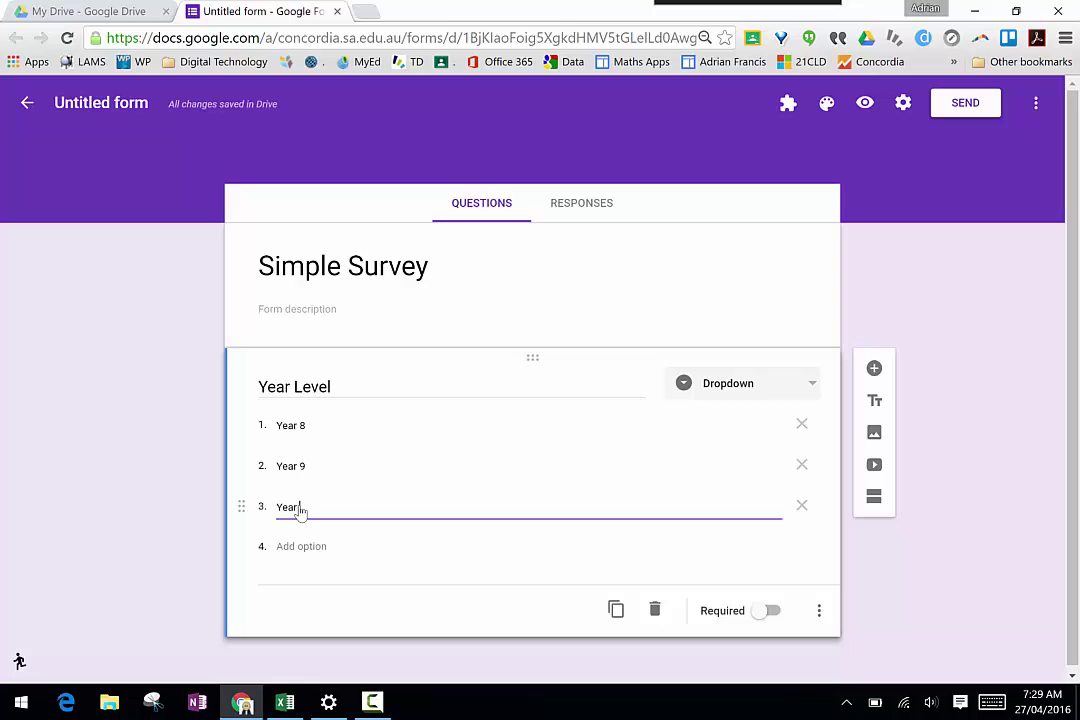
text( 10)
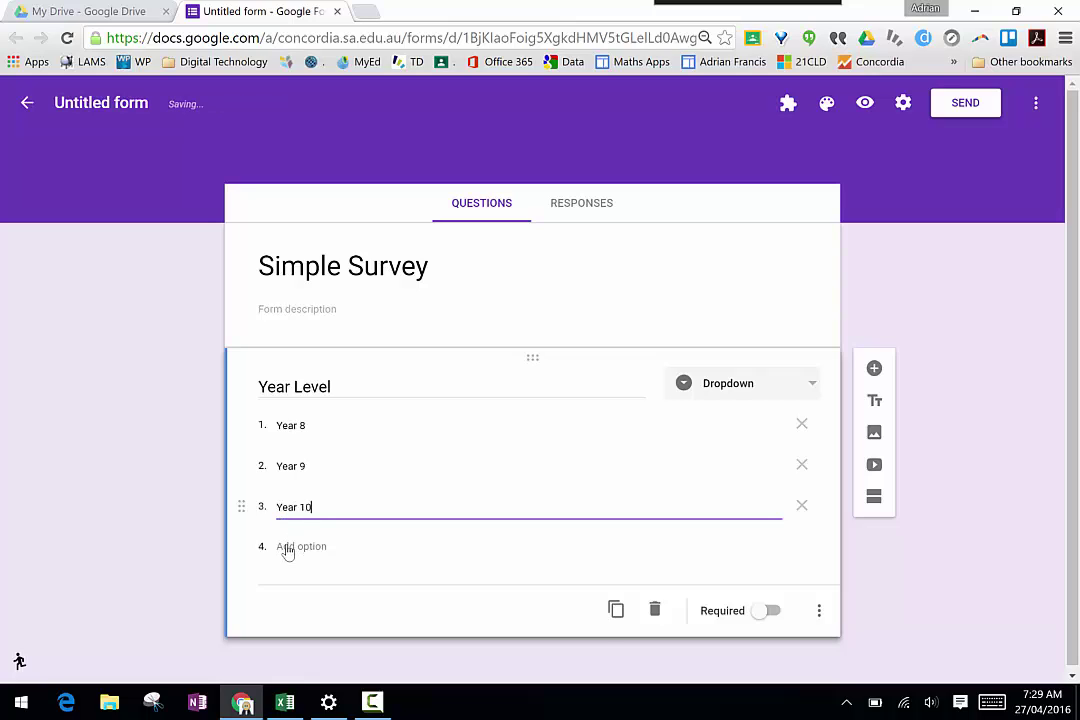
Step: Add Year 11 and Year 12 as the fourth and fifth options of the Year Level dropdown
click(288, 548)
text(Yea)
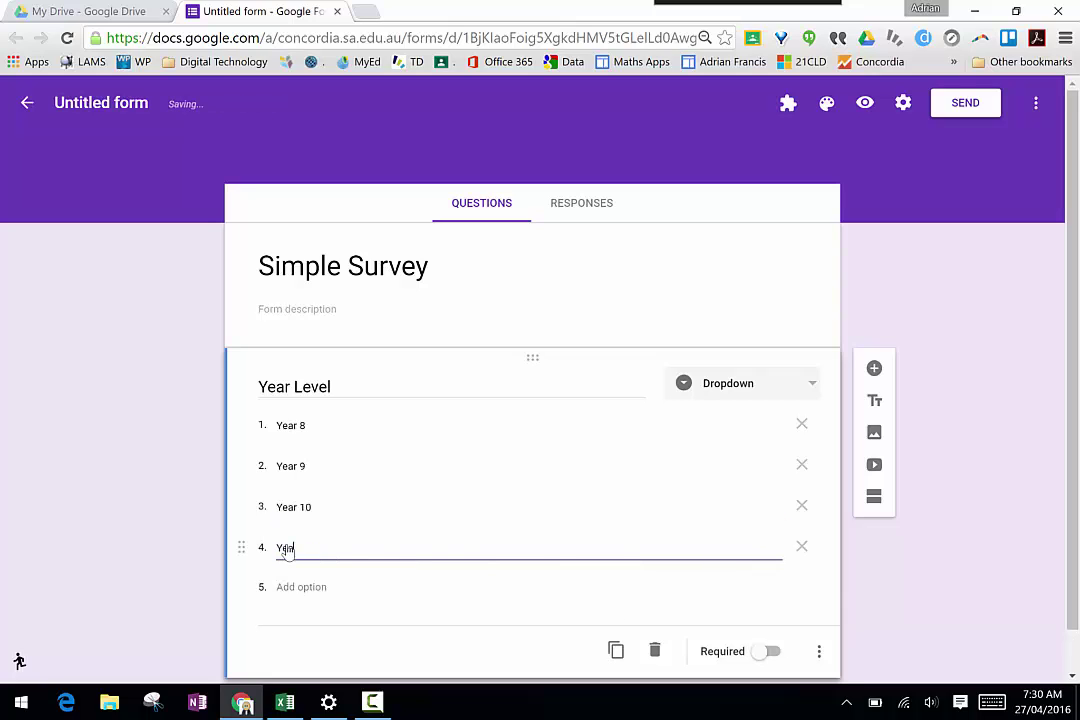
text(r 11)
click(292, 590)
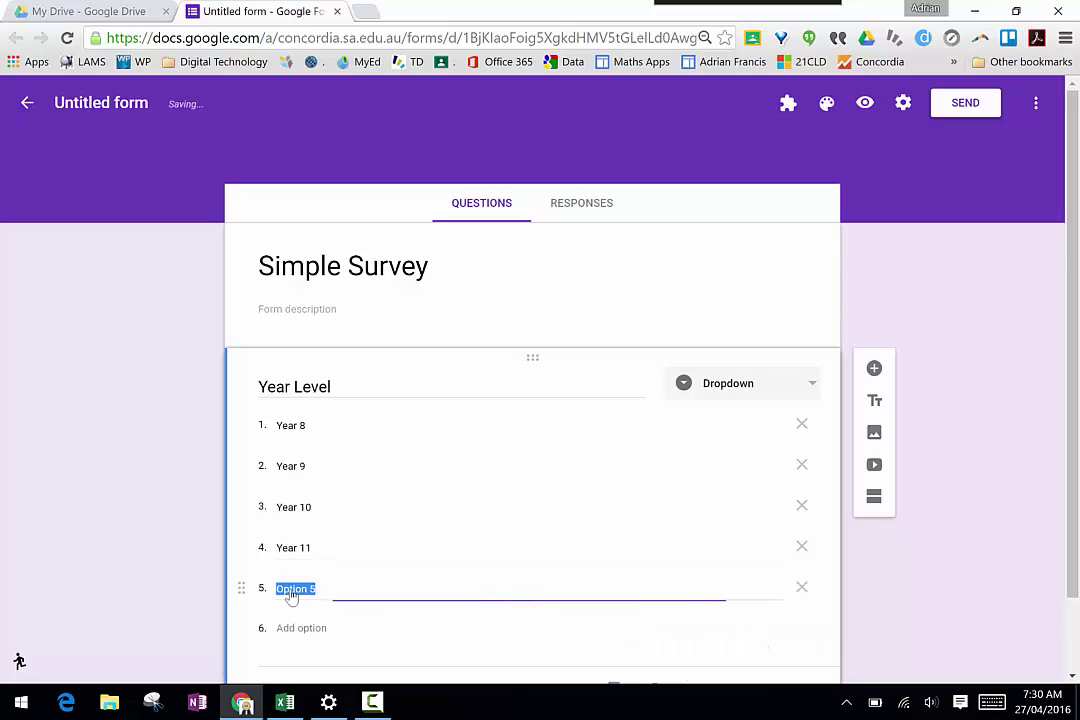
text(Year 12)
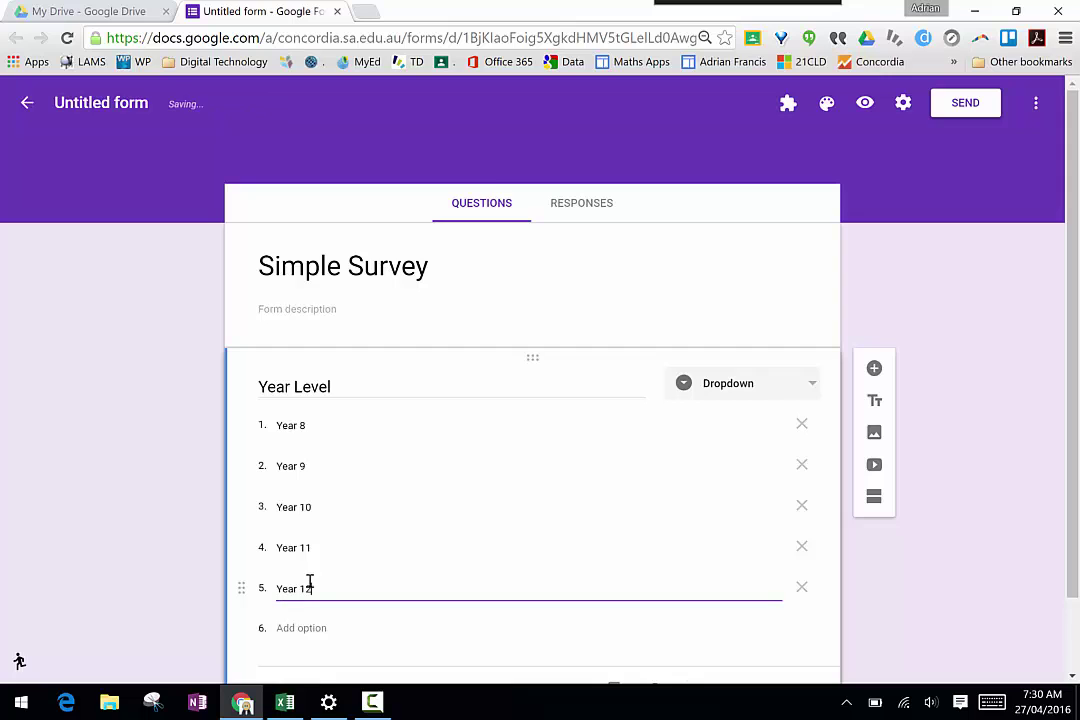
Step: Make the Year Level question required
scroll(316, 587, down, 2)
scroll(315, 586, up, 1)
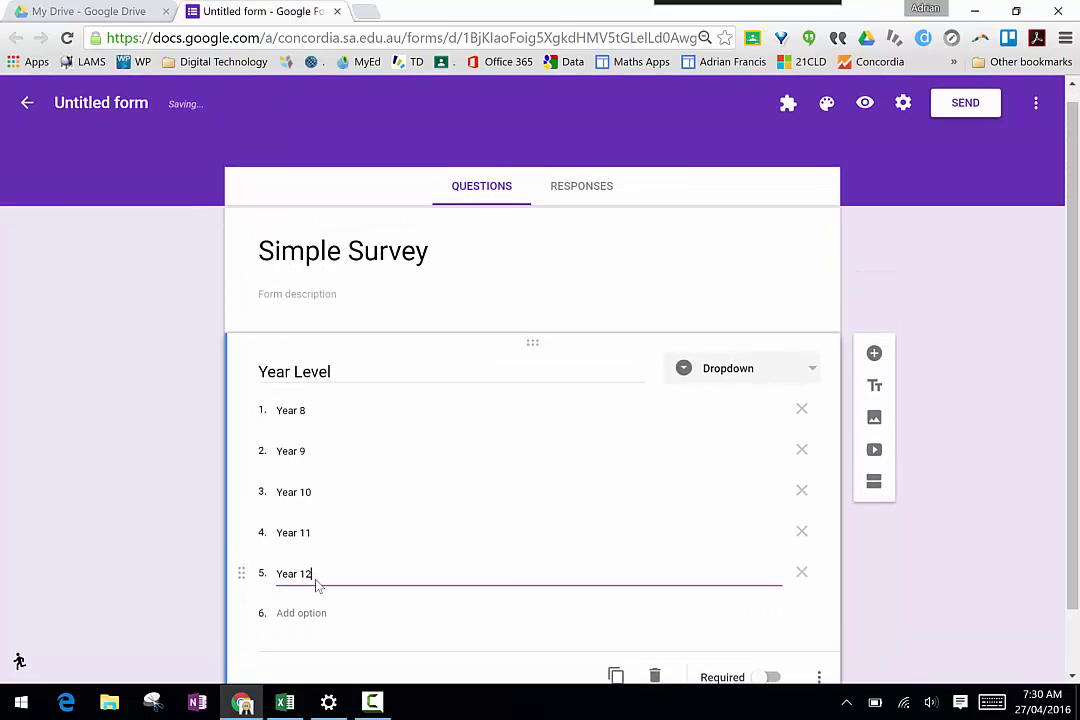
scroll(316, 580, down, 1)
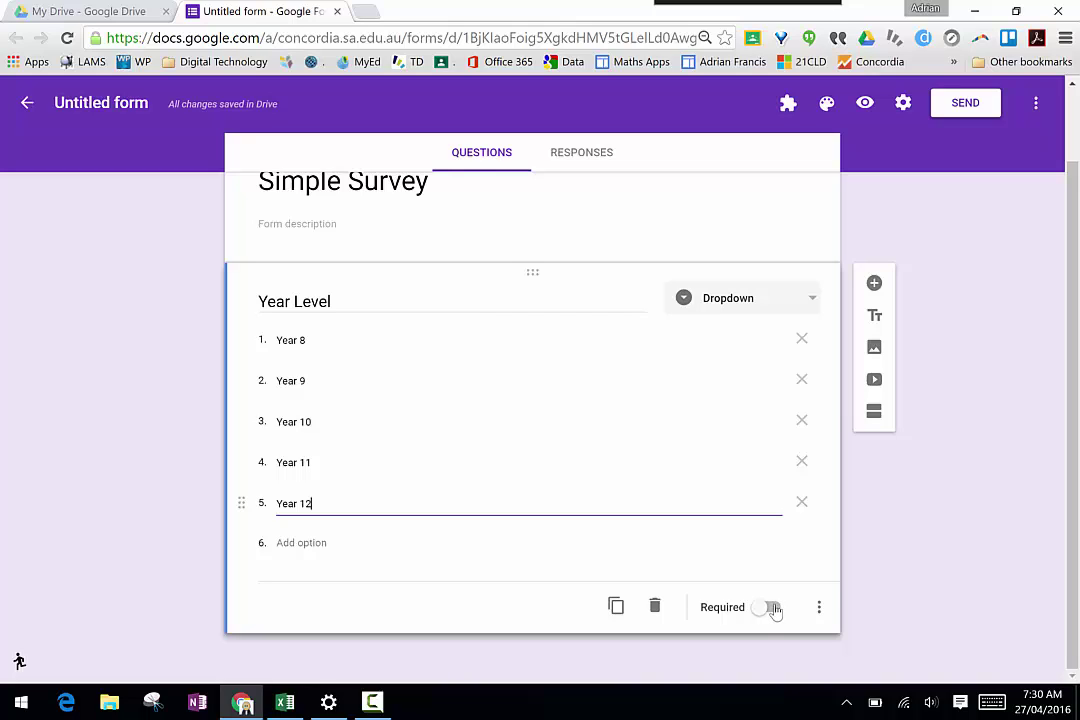
click(775, 609)
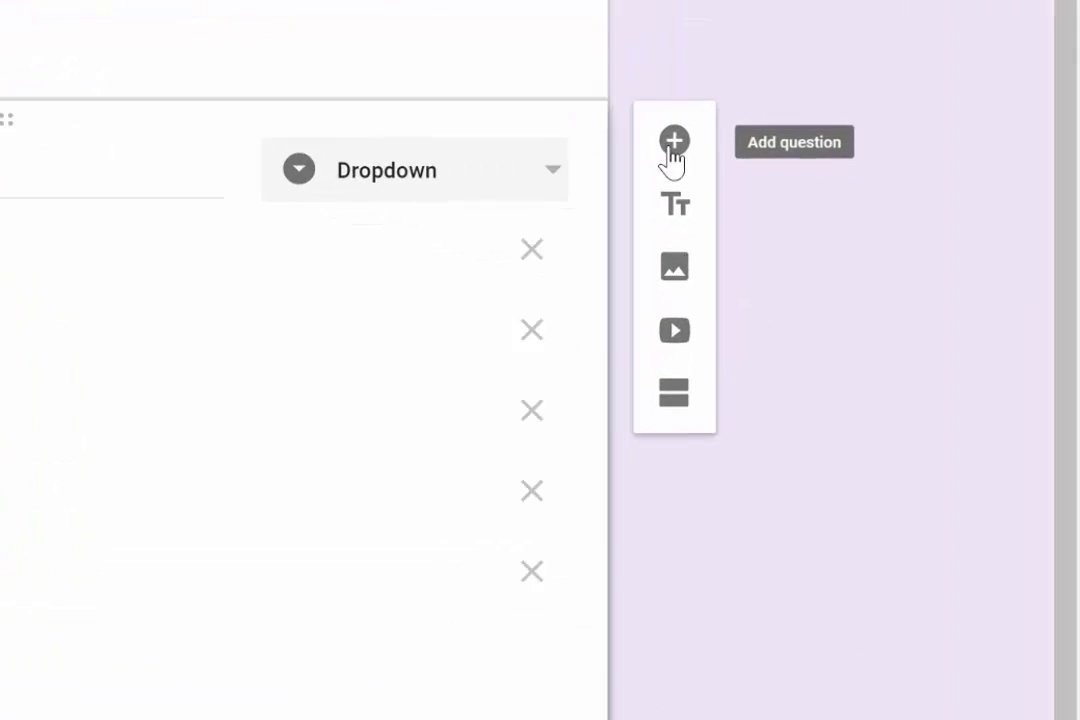
Step: Add a second question titled "How happy are you with the canteen" and select its first option for editing
click(673, 143)
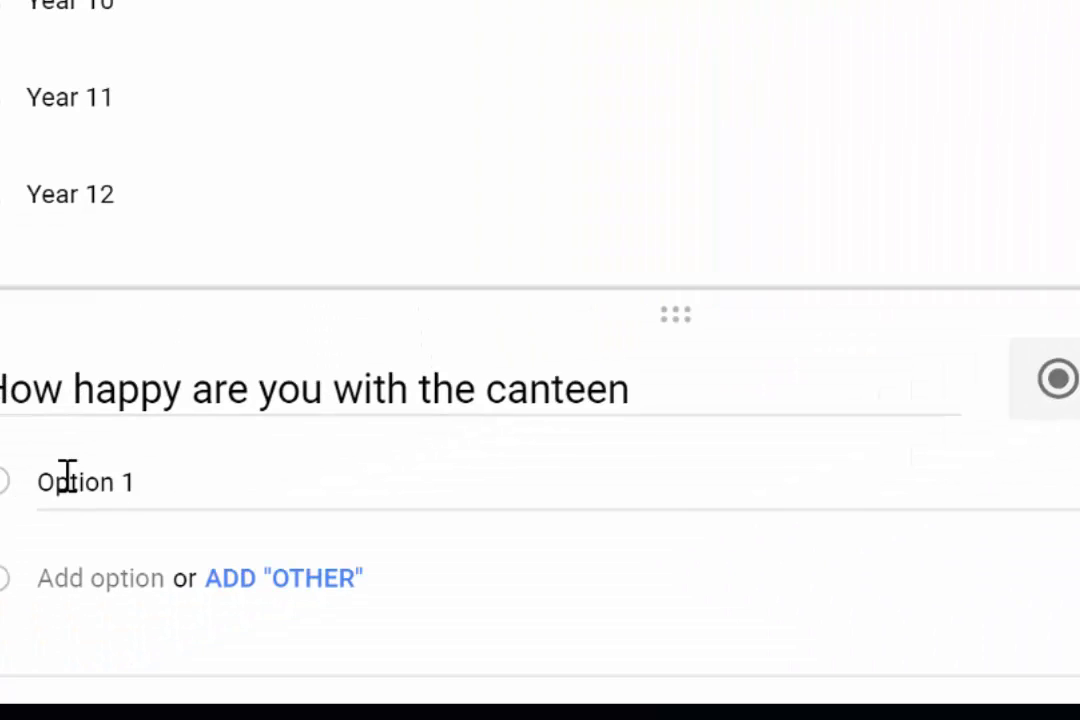
click(67, 475)
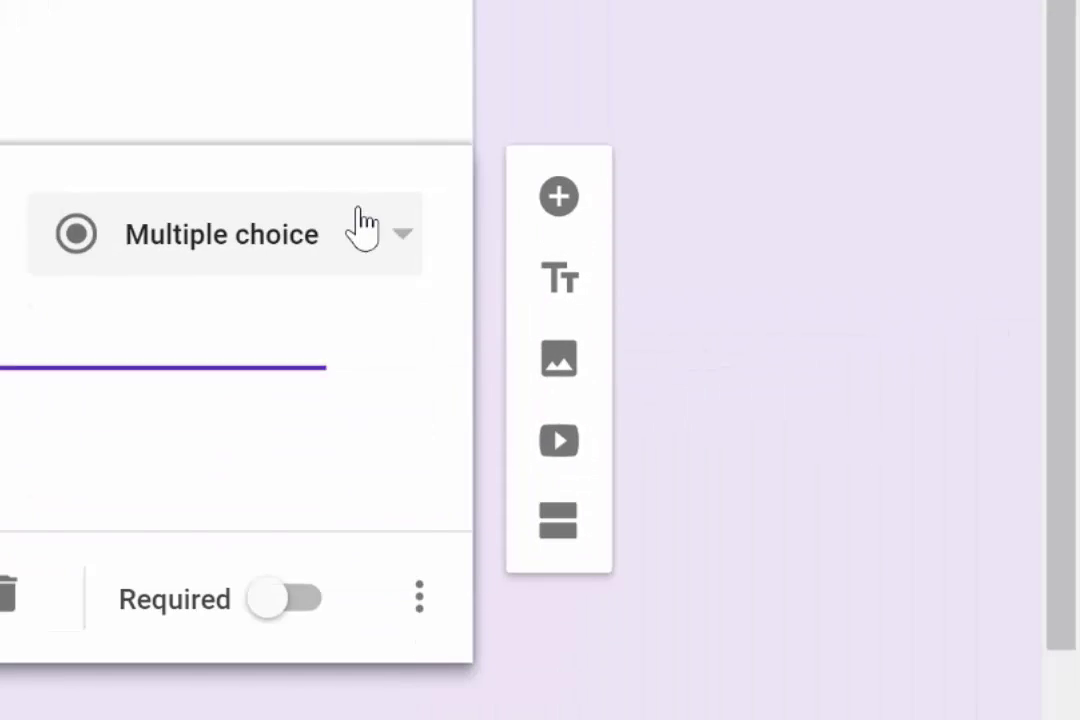
Step: Try the Linear scale answer type on the canteen question and return it to Multiple choice
click(362, 228)
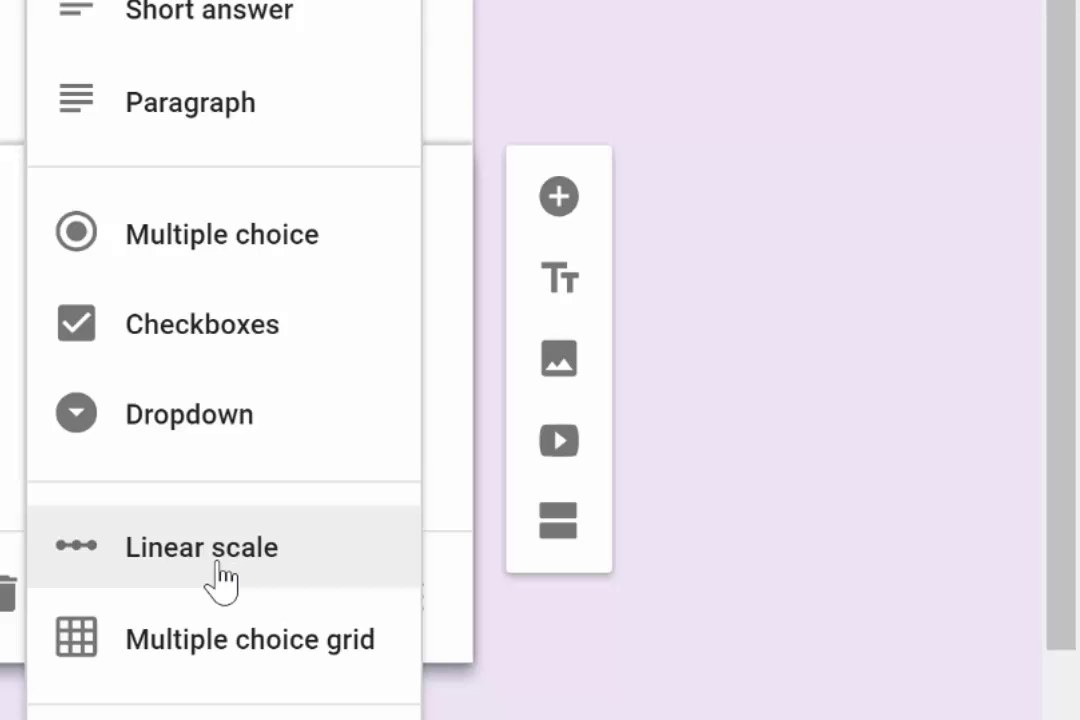
click(216, 566)
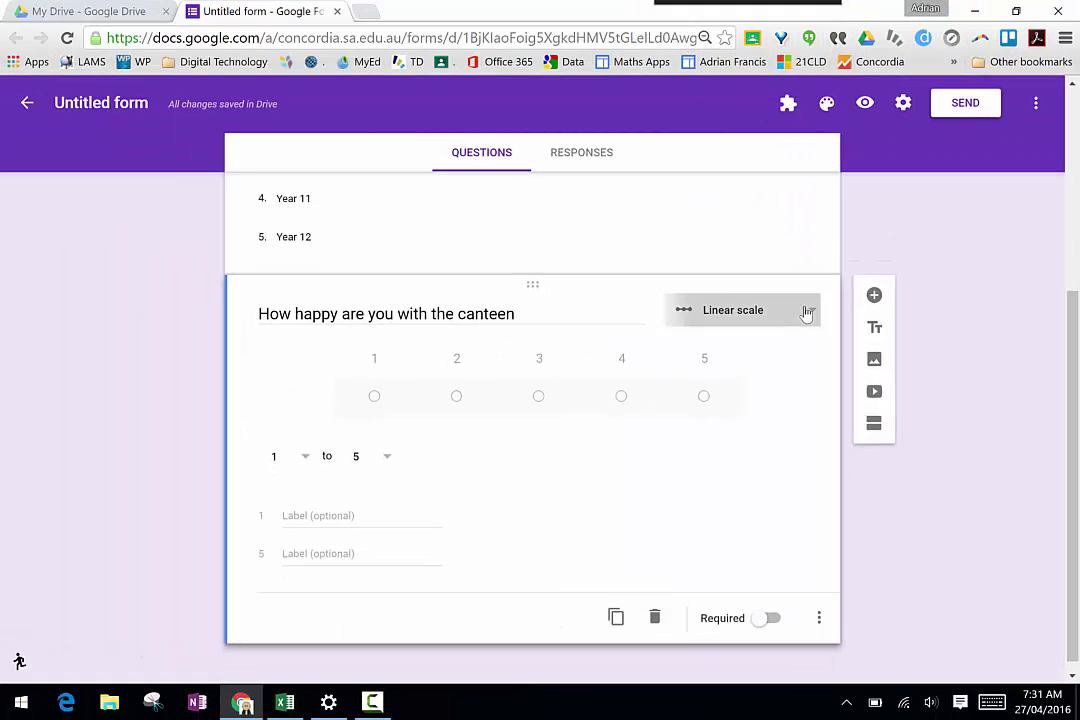
click(806, 313)
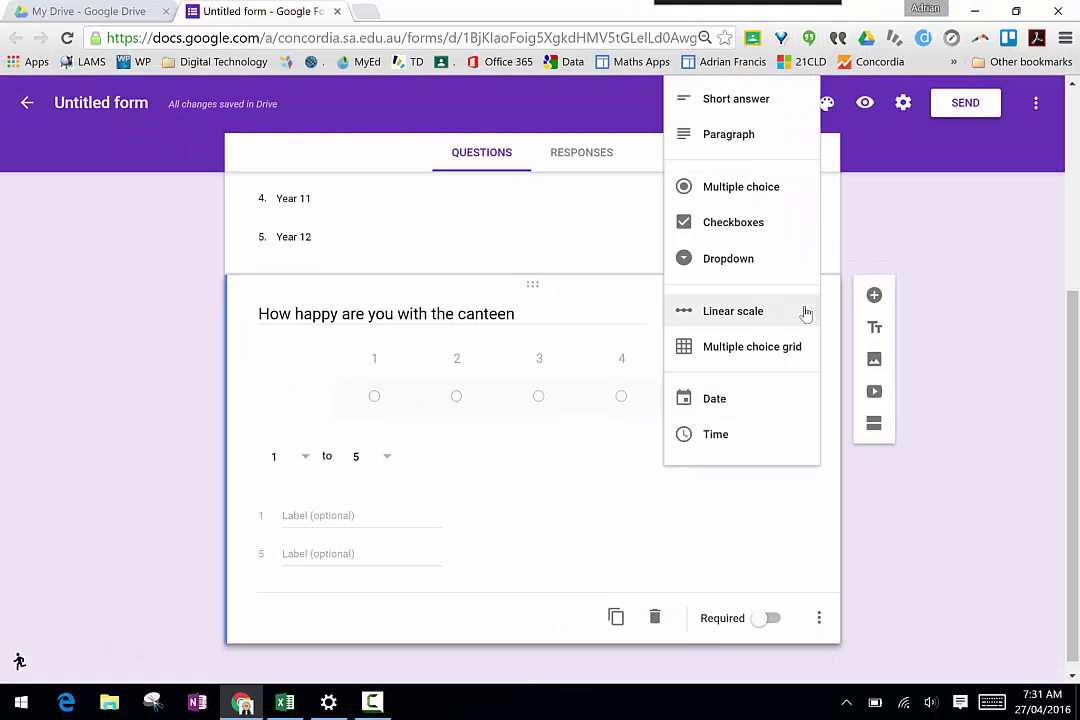
click(756, 196)
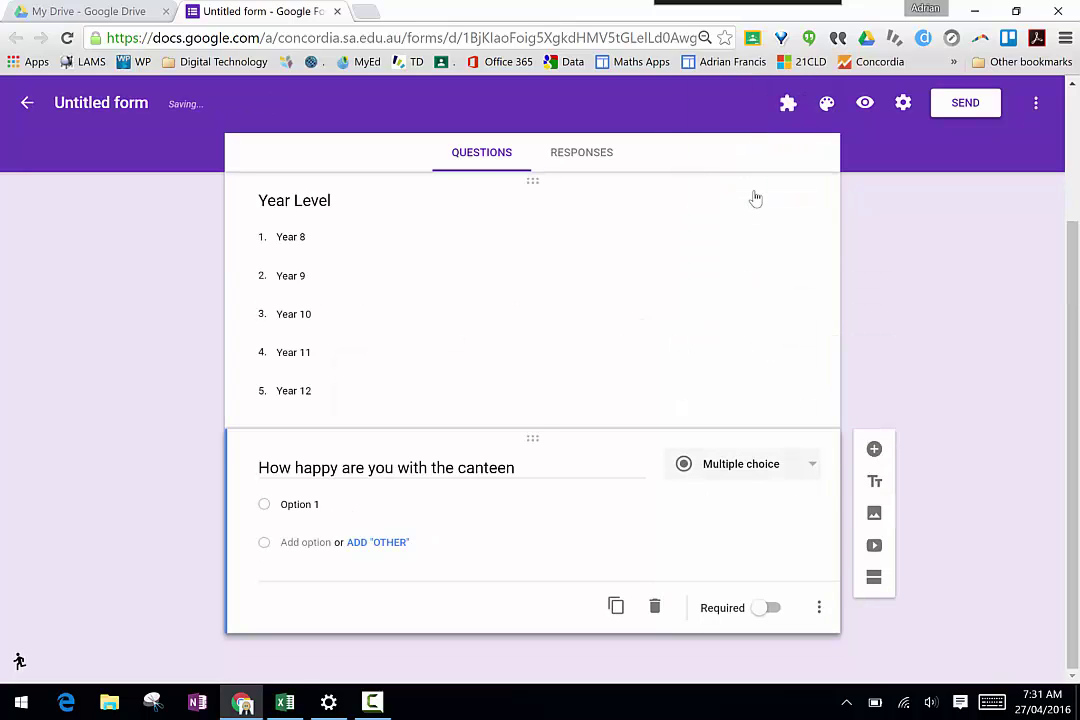
Step: Enter "Very Happy" and "Un-happy" as the first two answer options of the canteen question
click(300, 505)
text(Very Happy)
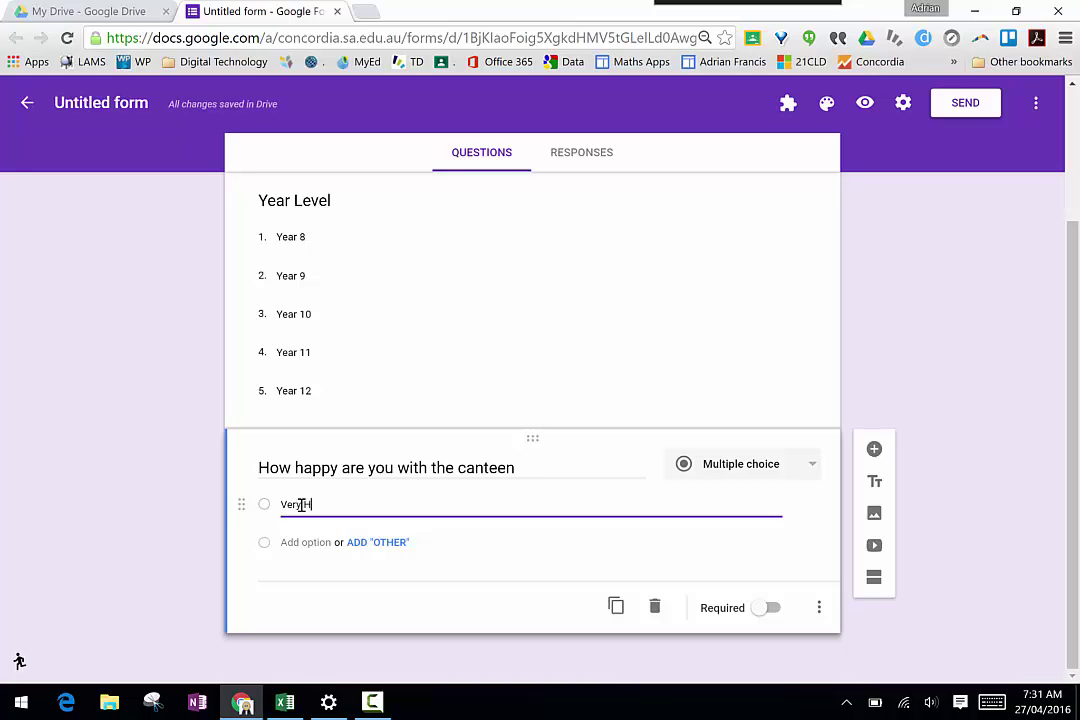
click(298, 543)
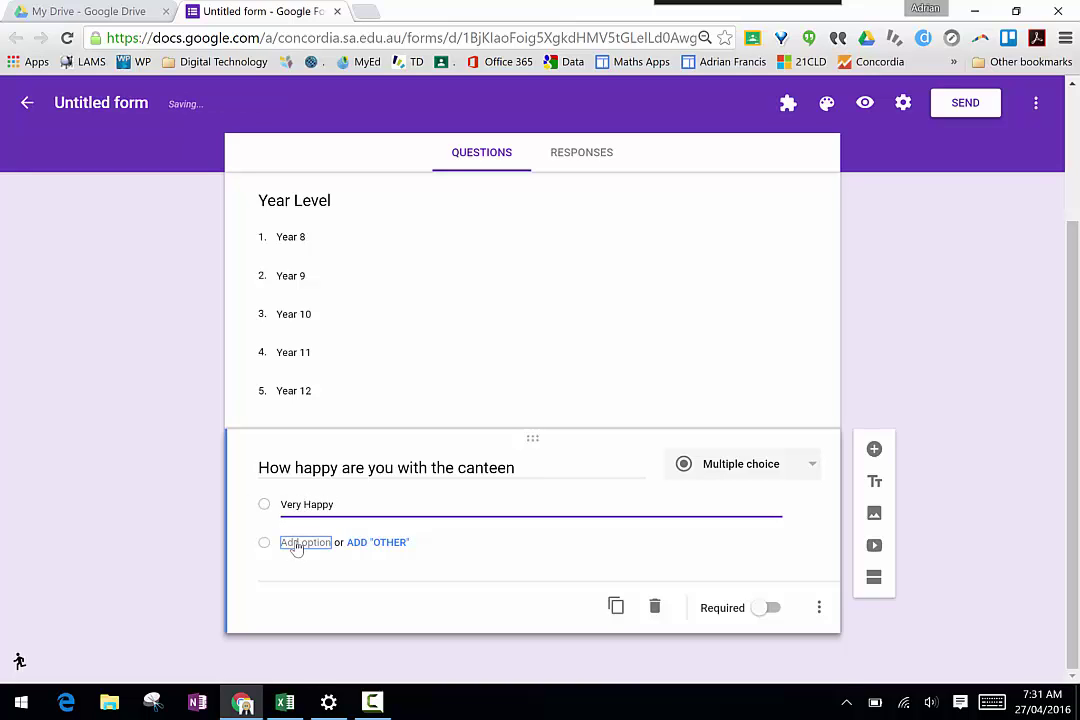
text(Un)
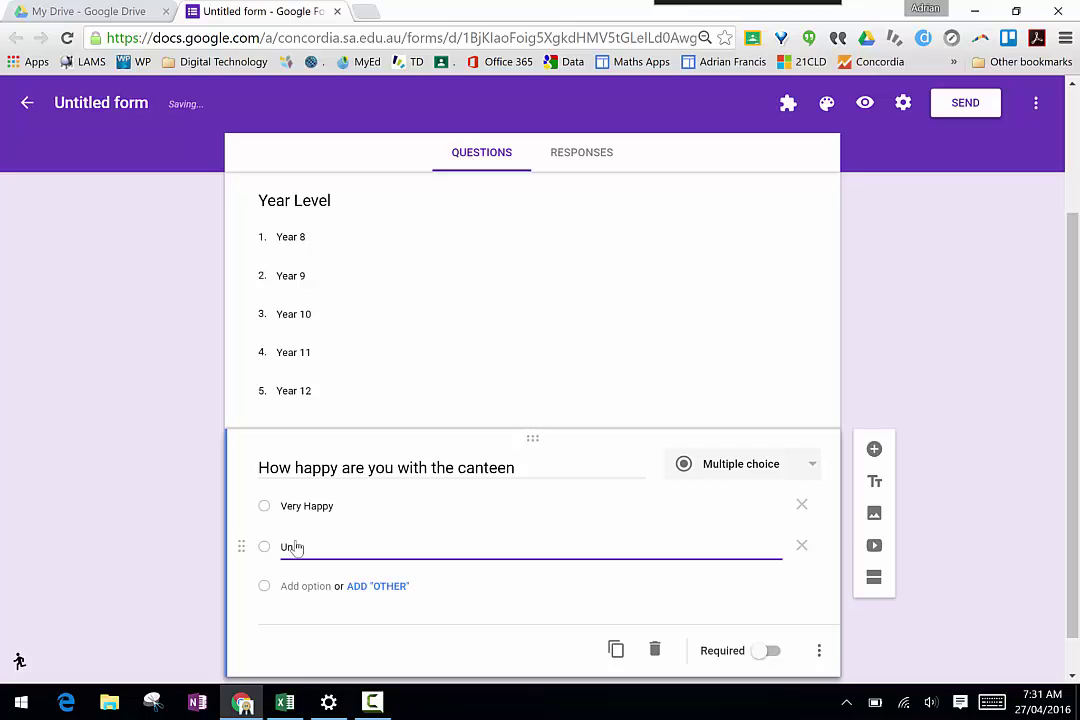
text(-happy)
Step: Add an "Other" choice and a third option reading "Can't answer" to the canteen question
click(348, 587)
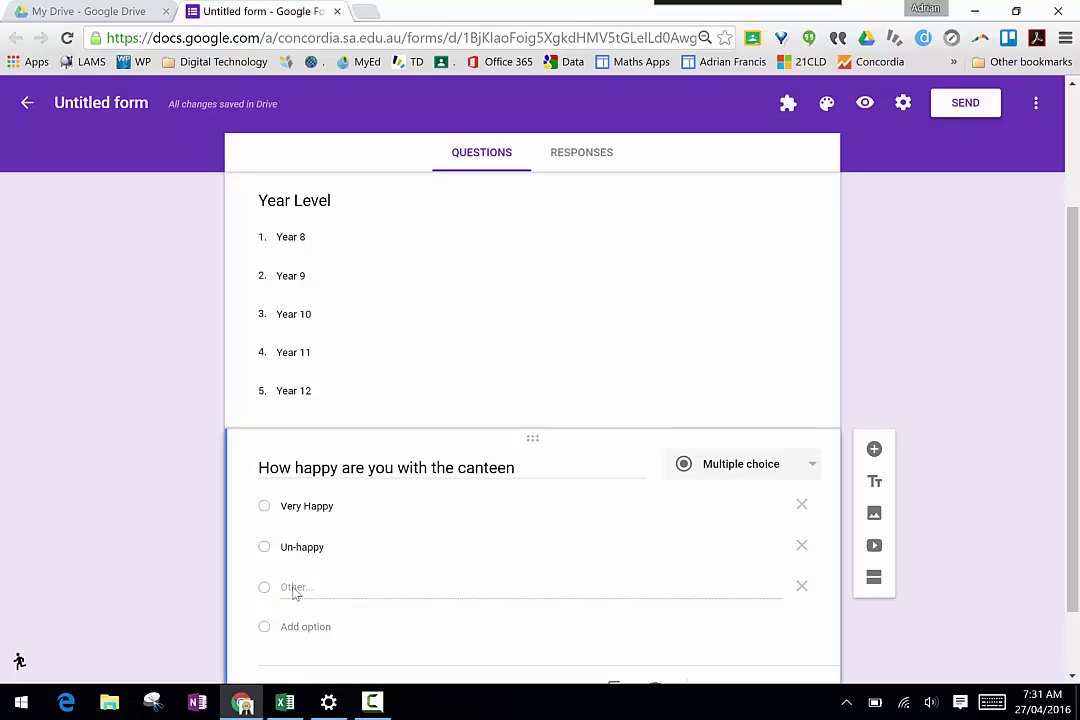
click(305, 628)
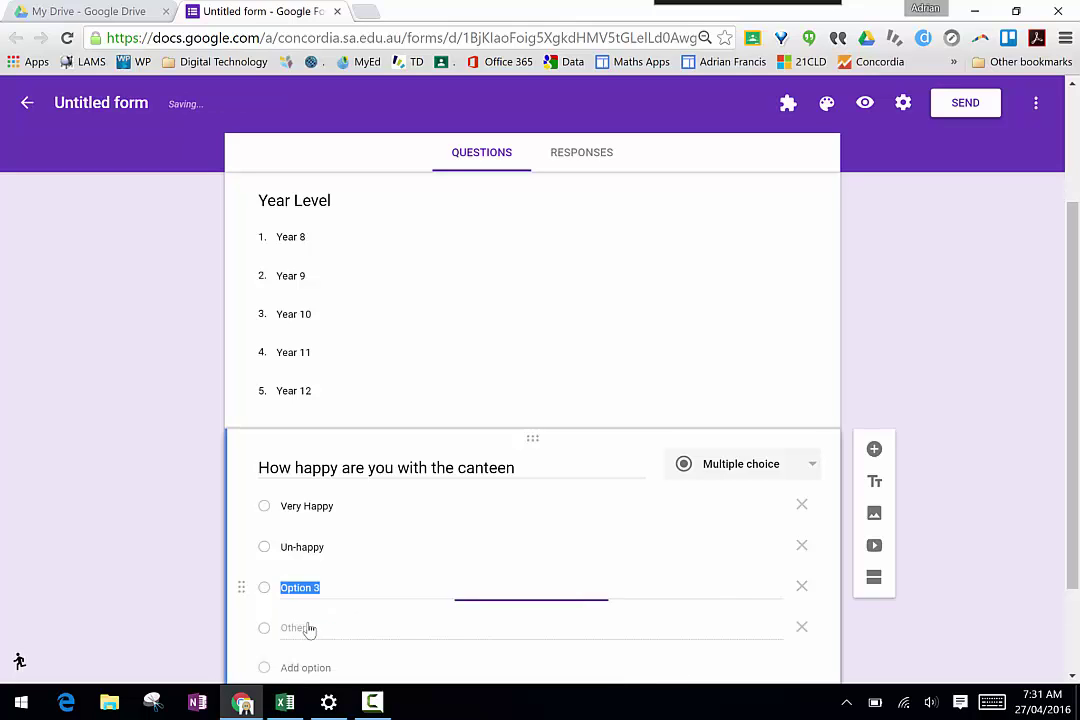
text(Can)
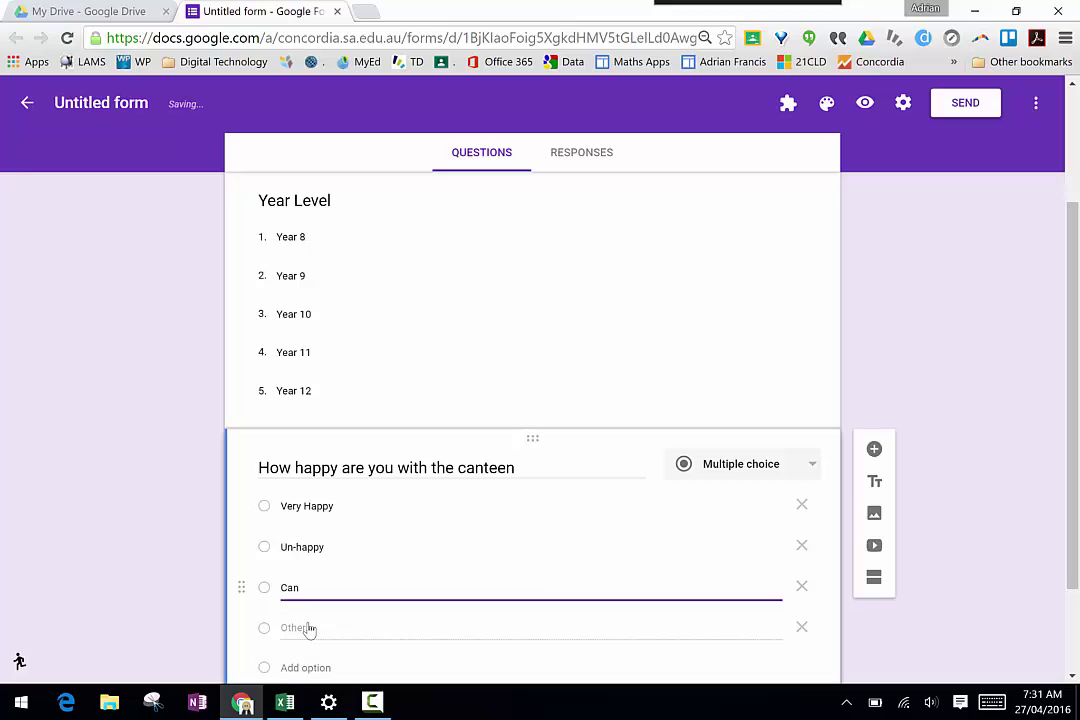
text('t answert)
key(BackSpace)
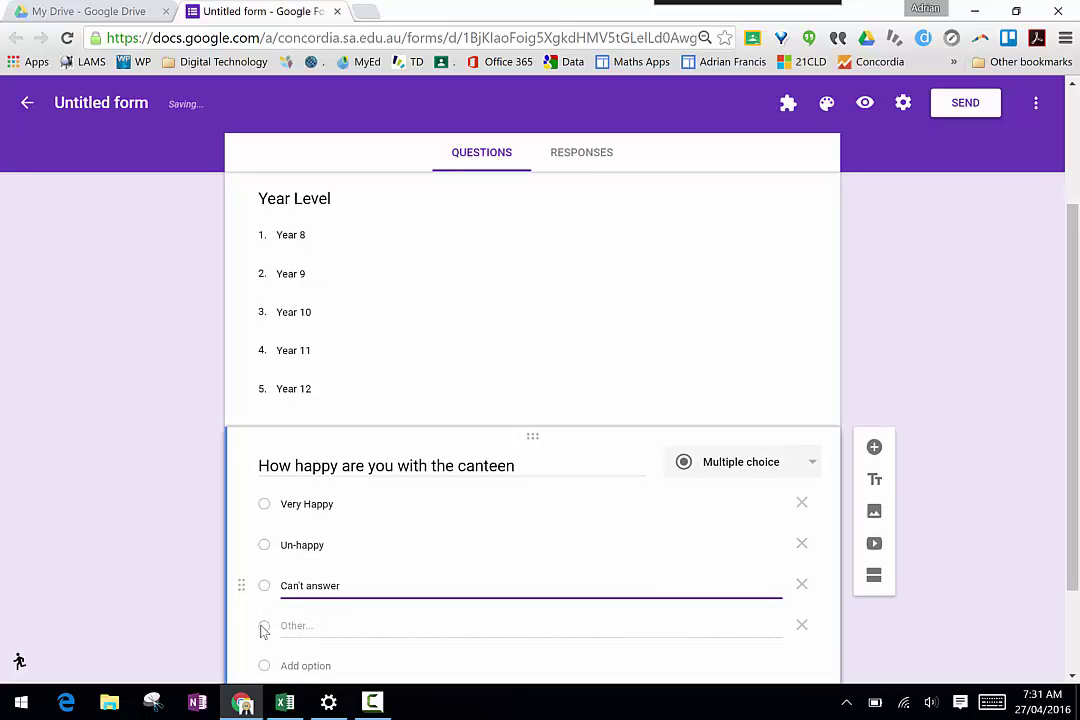
scroll(262, 630, down, 1)
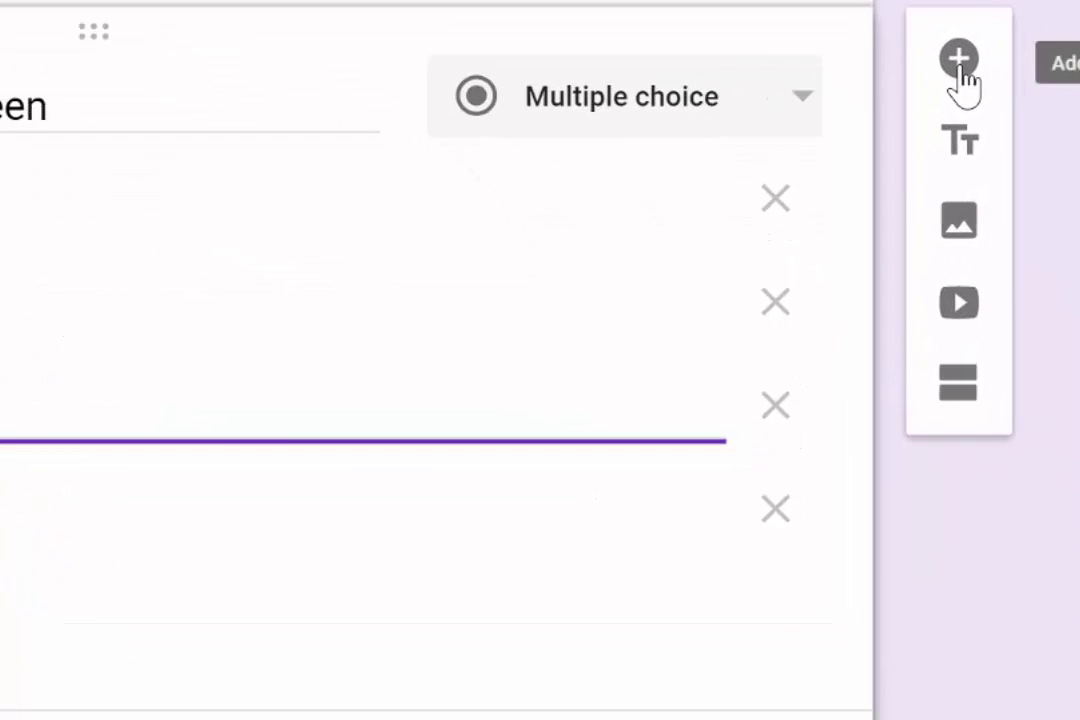
Step: Add a blank third question and look through its available answer types and additional options, keeping it as Multiple choice
click(874, 324)
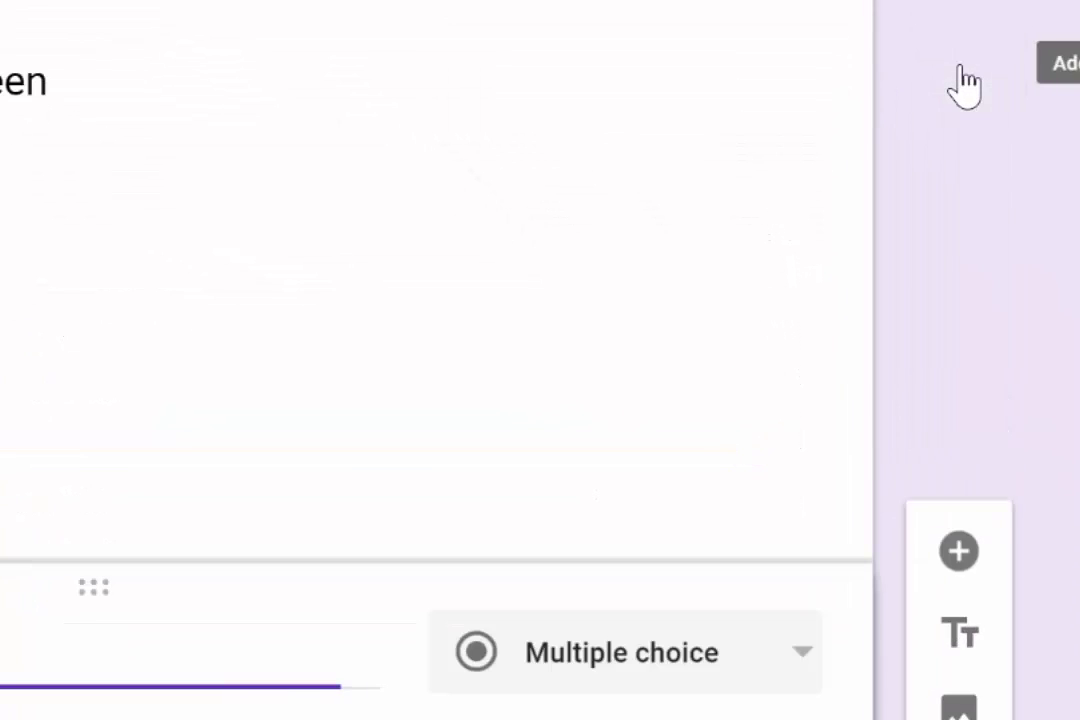
click(820, 648)
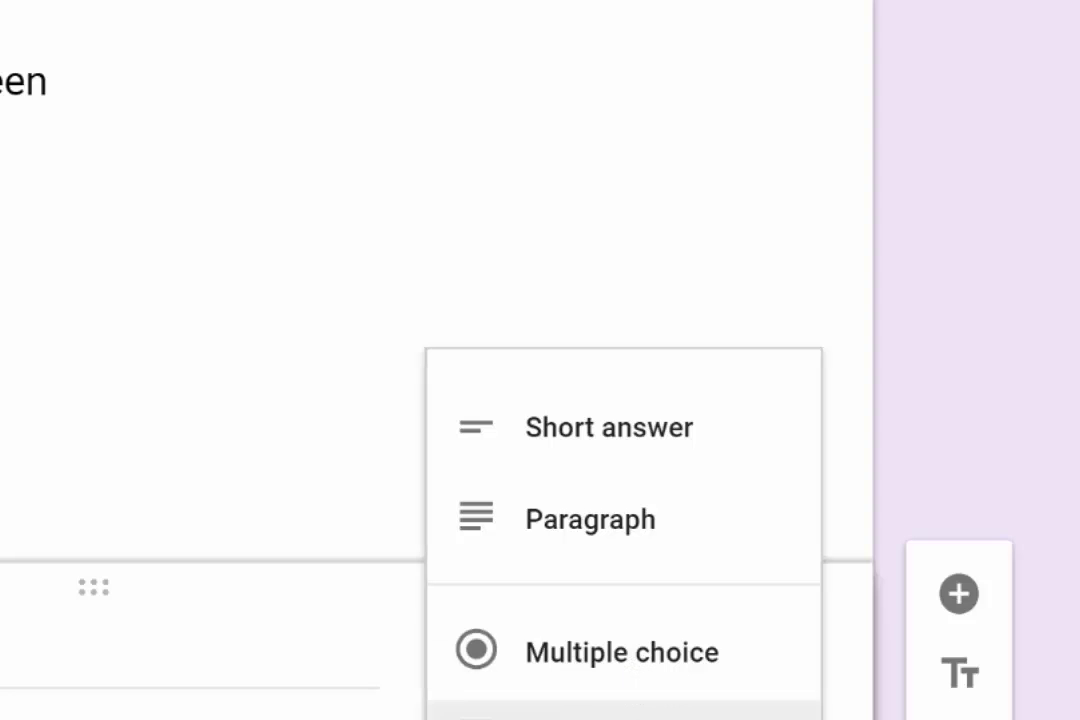
scroll(620, 600, down, 3)
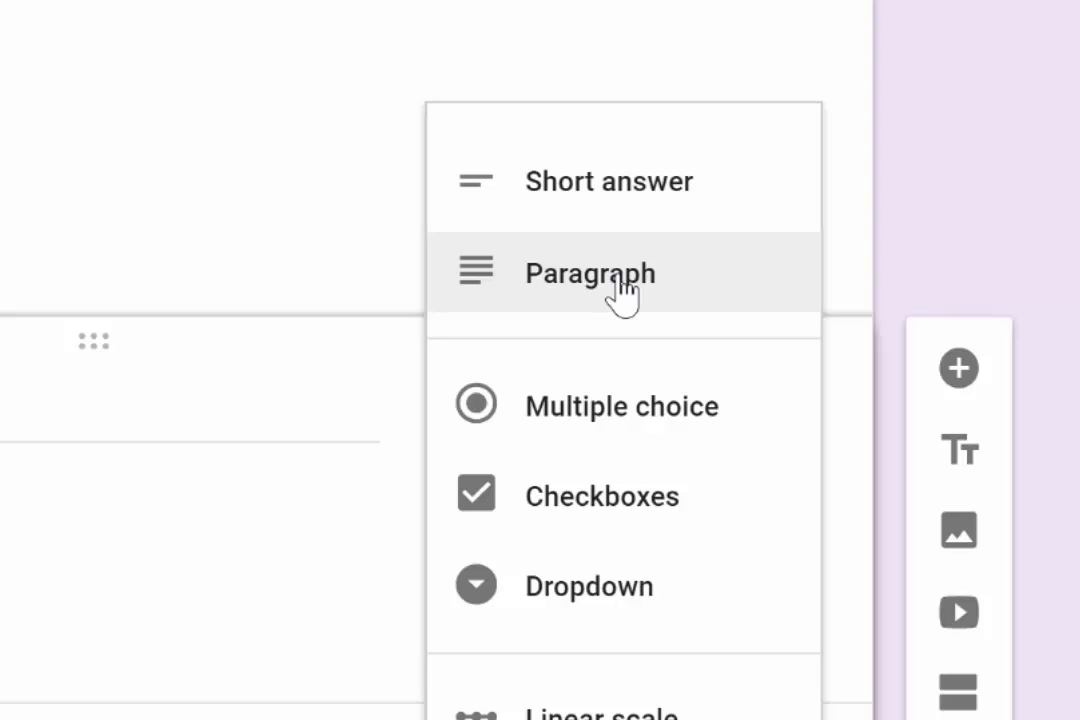
scroll(620, 290, down, 2)
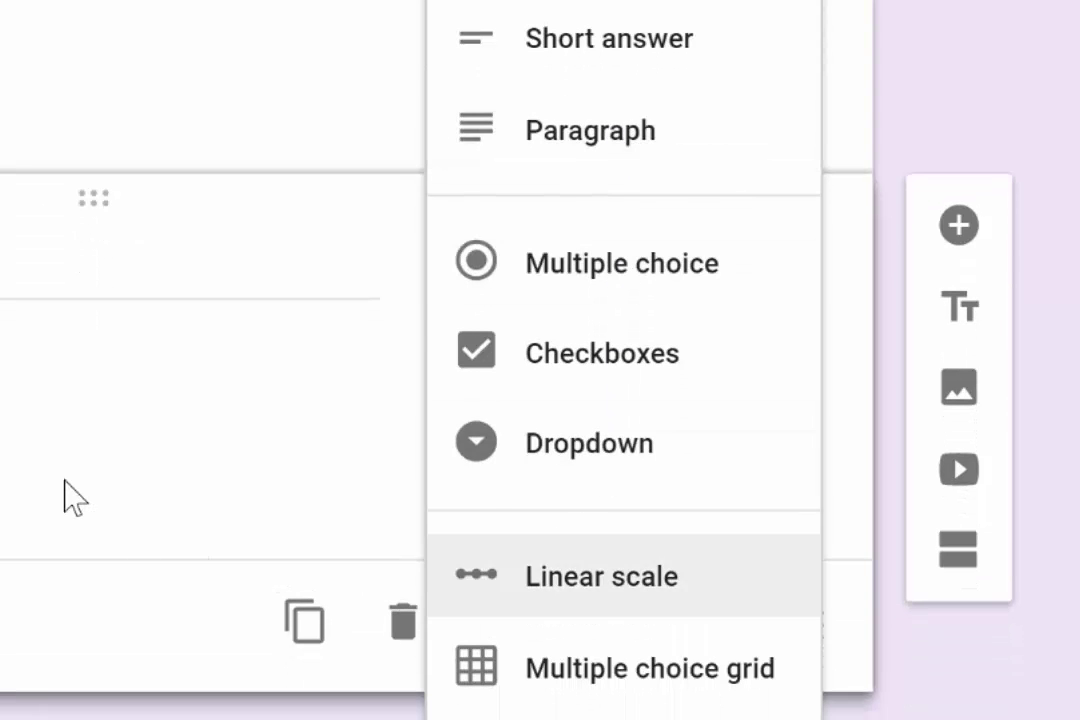
click(75, 498)
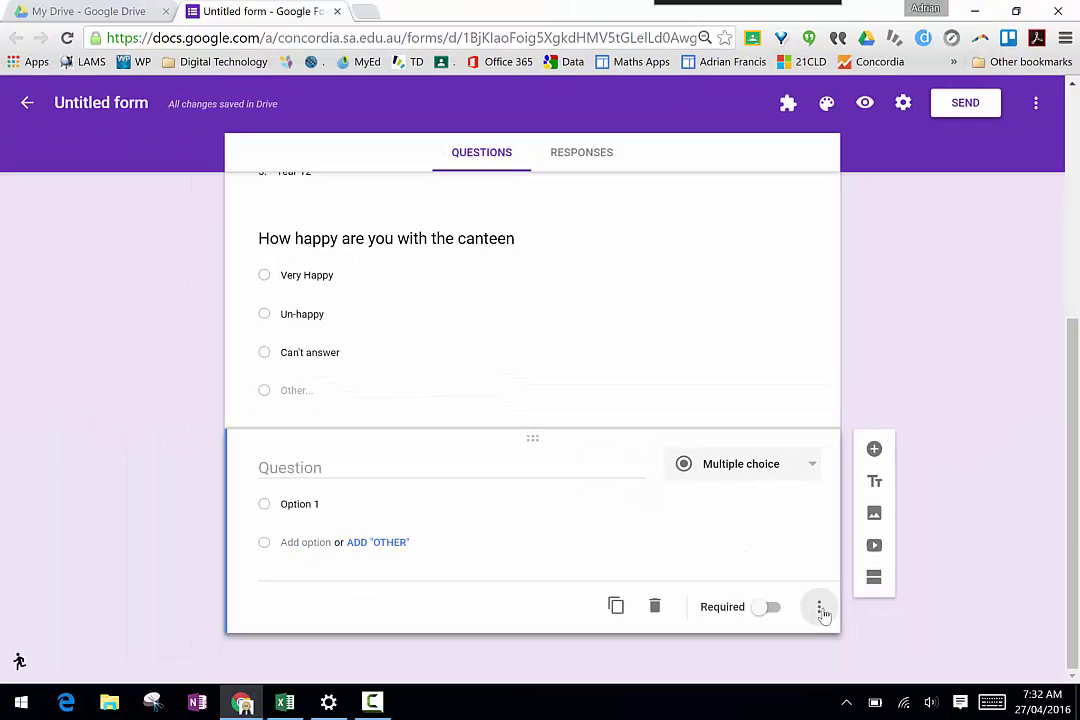
click(820, 609)
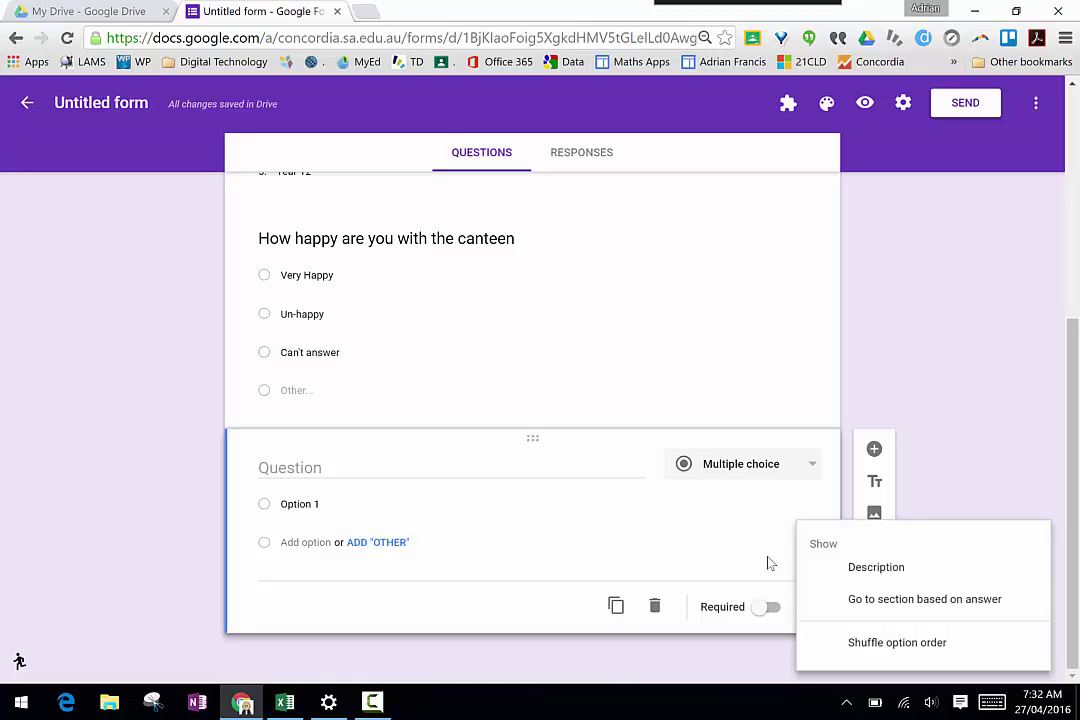
click(940, 343)
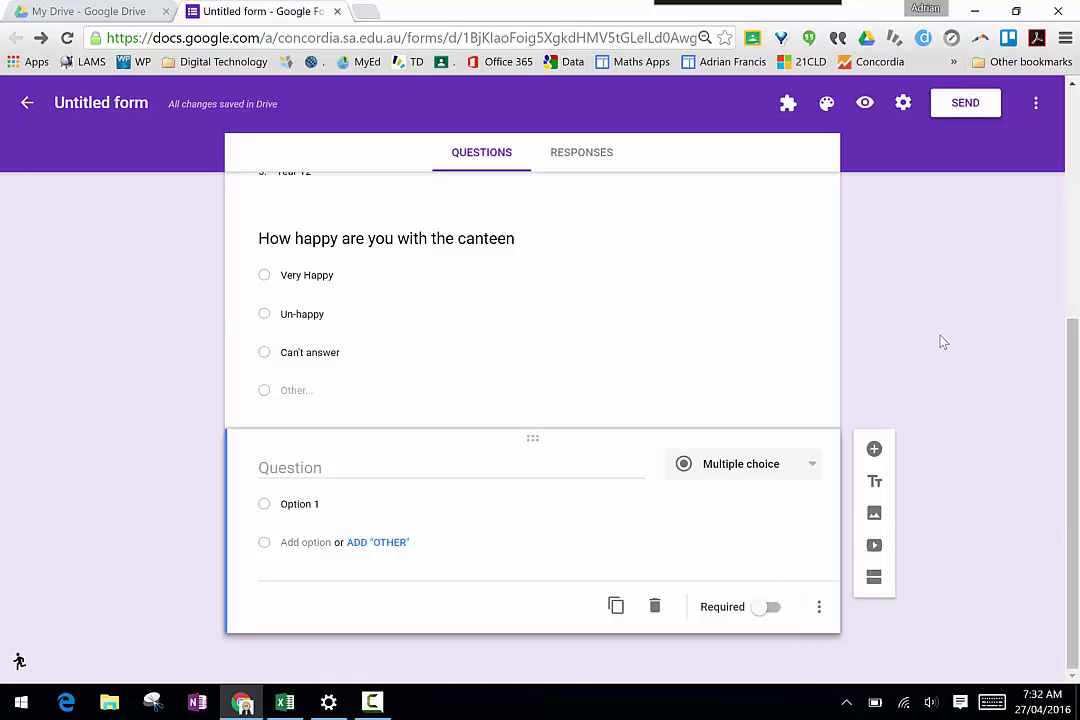
Step: Remove the "Other" choice from the canteen question and make the question required
click(679, 333)
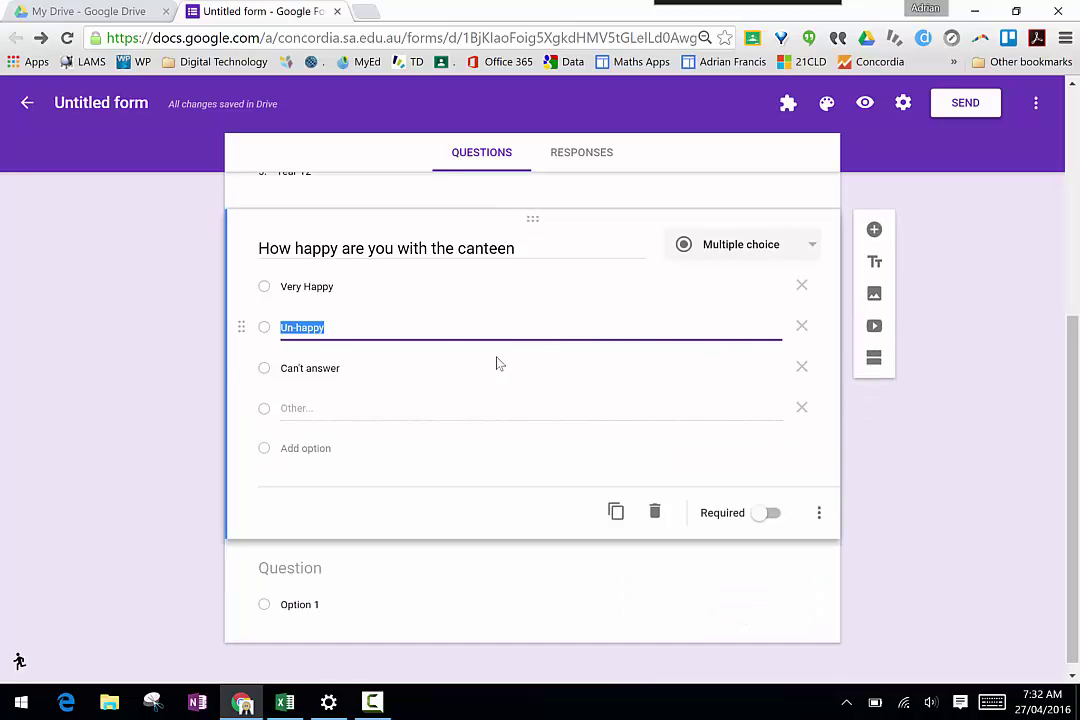
click(801, 412)
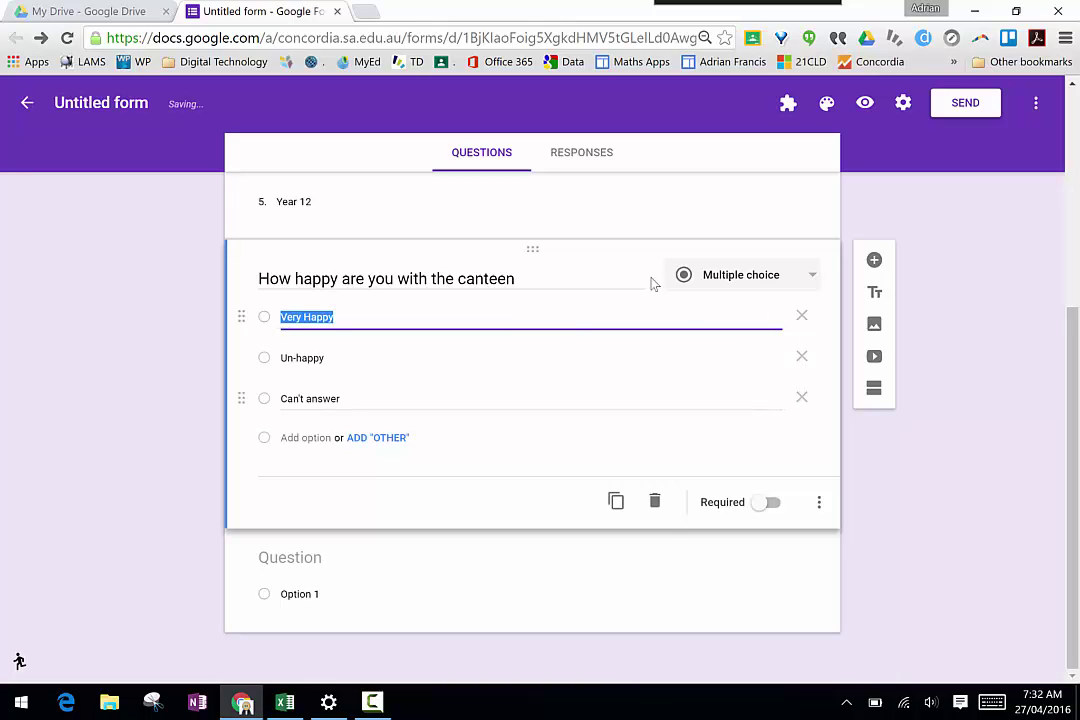
click(770, 505)
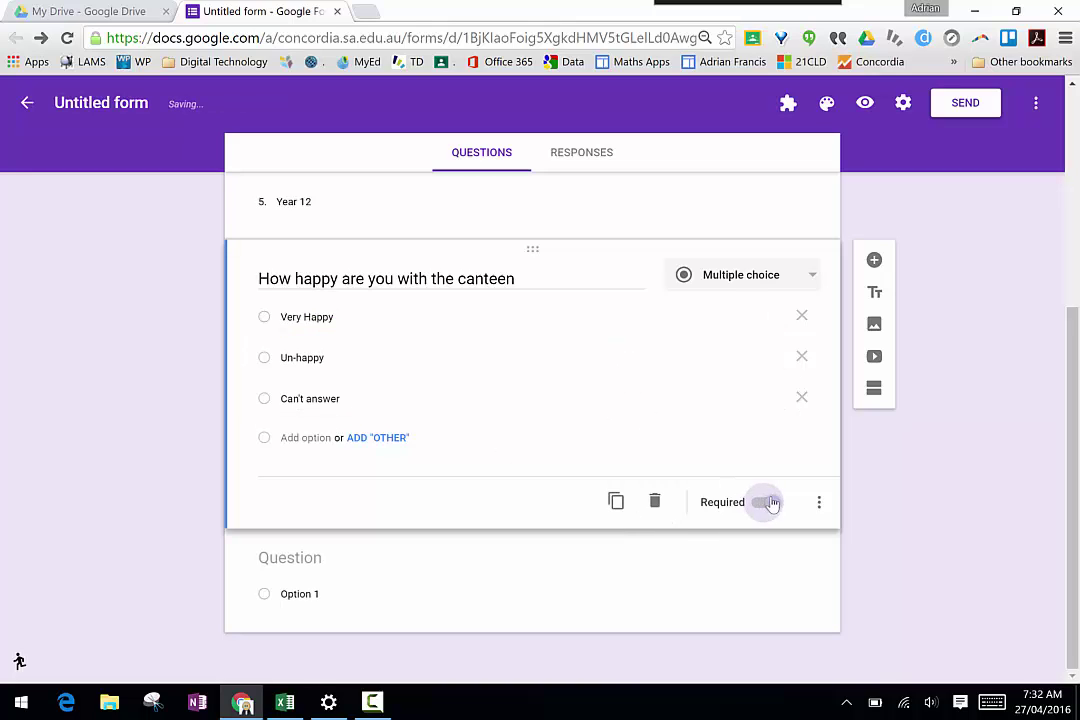
click(688, 570)
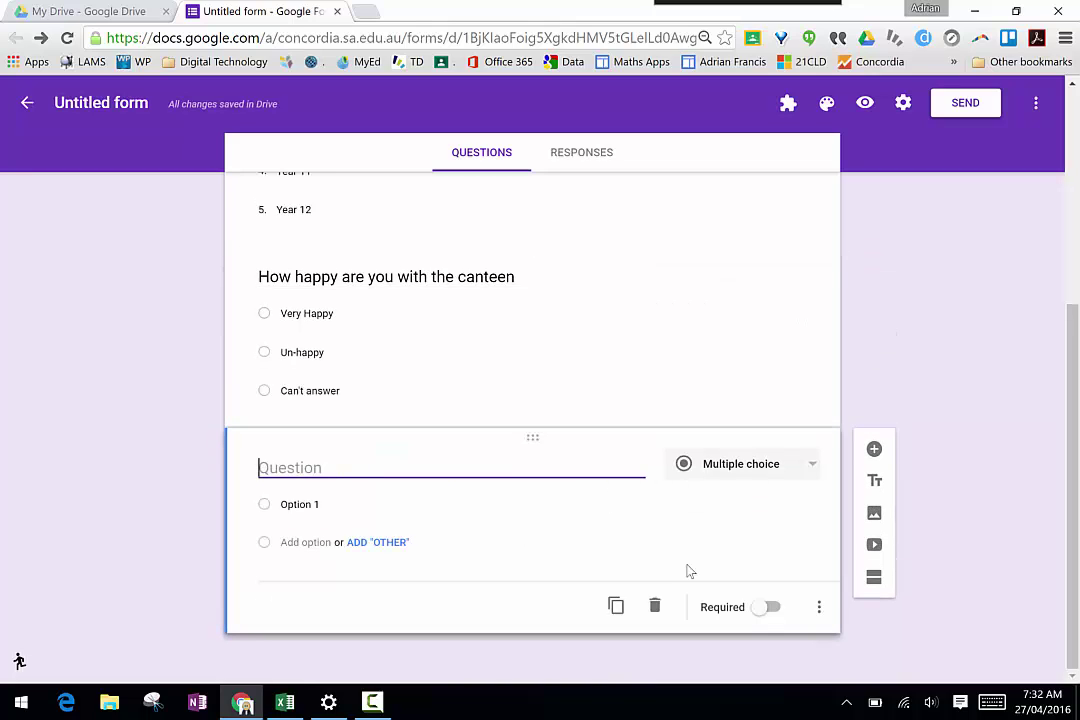
Step: Look at the image insertion dialog and close it without inserting anything
click(874, 513)
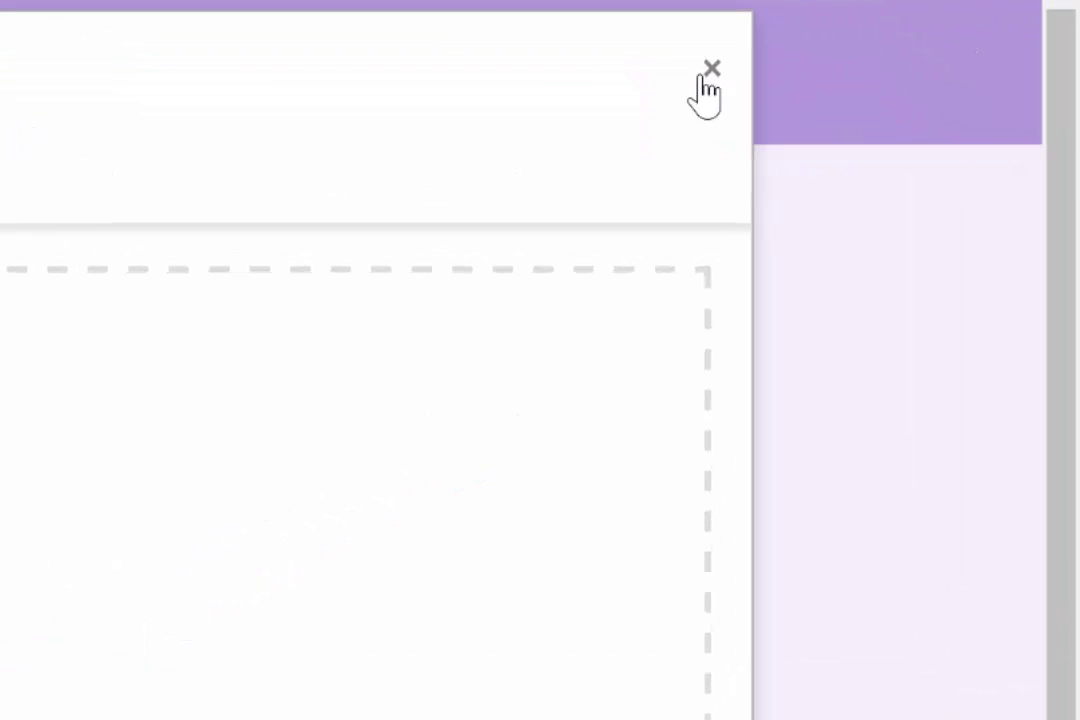
click(705, 82)
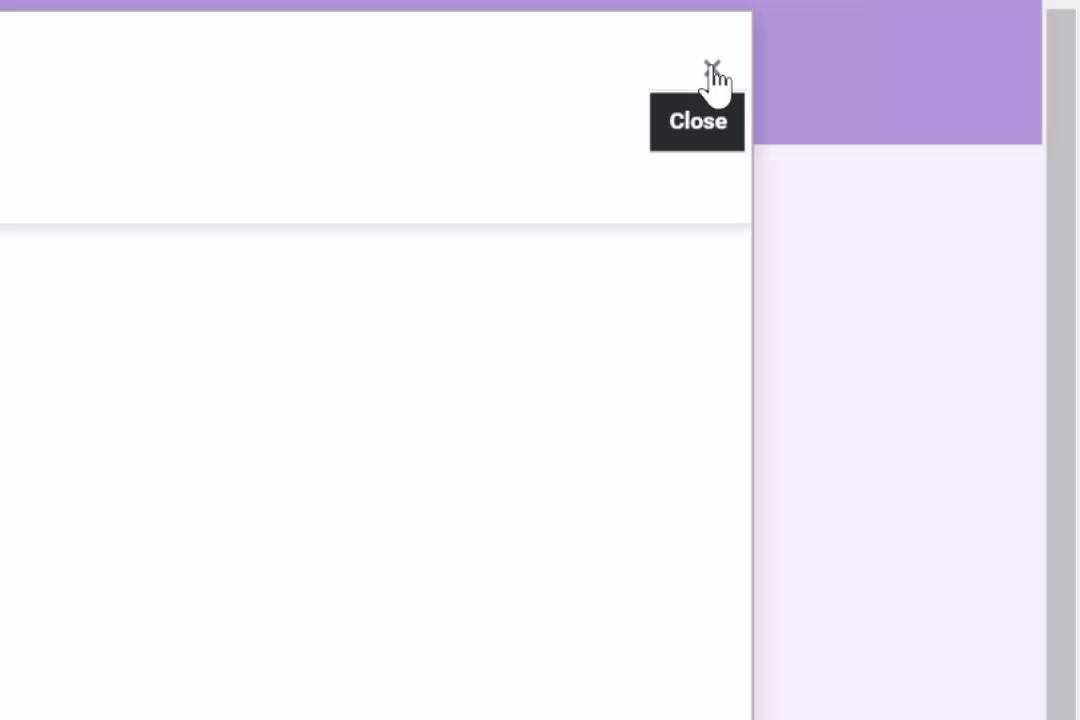
click(711, 70)
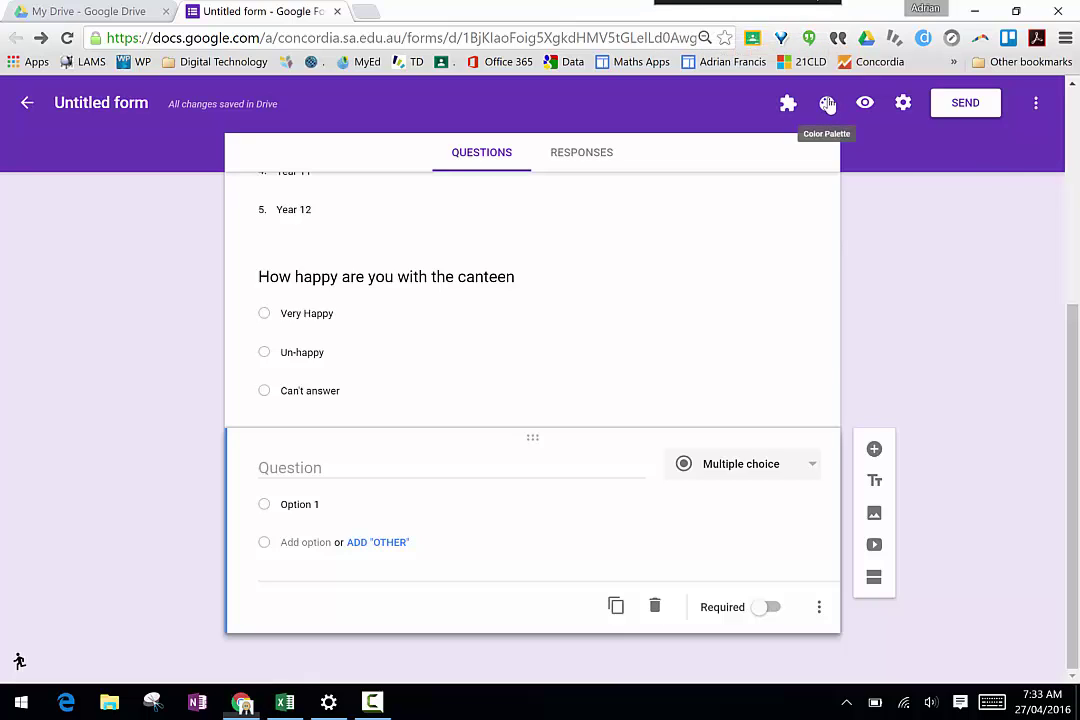
Step: View the form's theme colours and image choice without changing the theme, and go back to the Year Level question
click(829, 106)
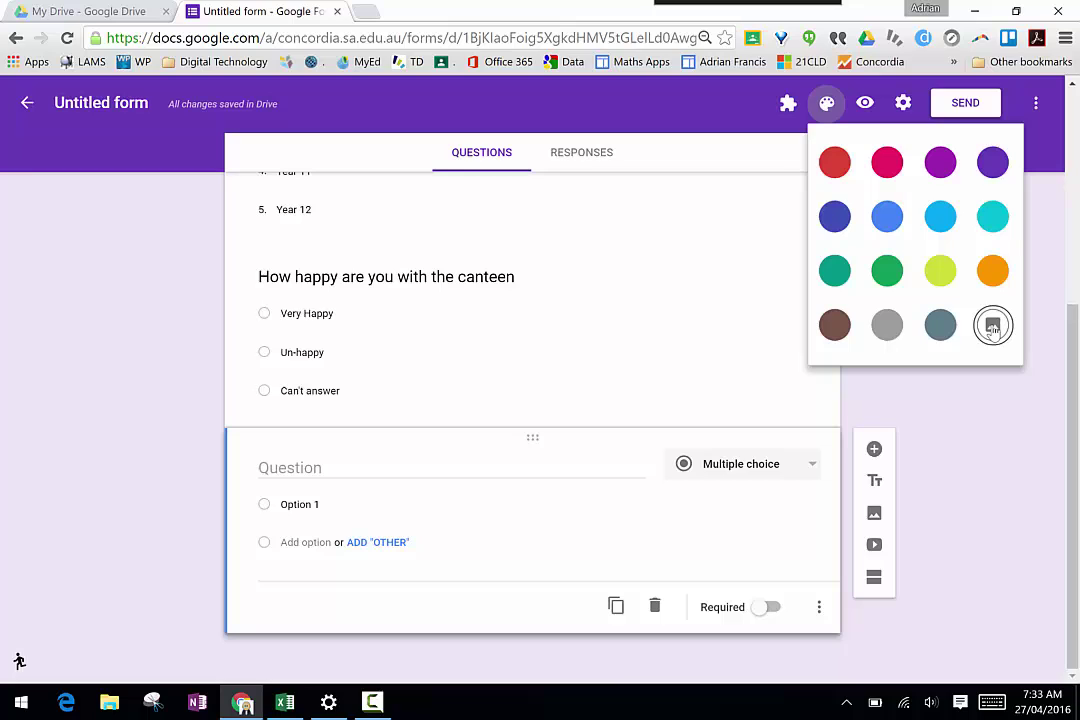
click(727, 211)
click(727, 211)
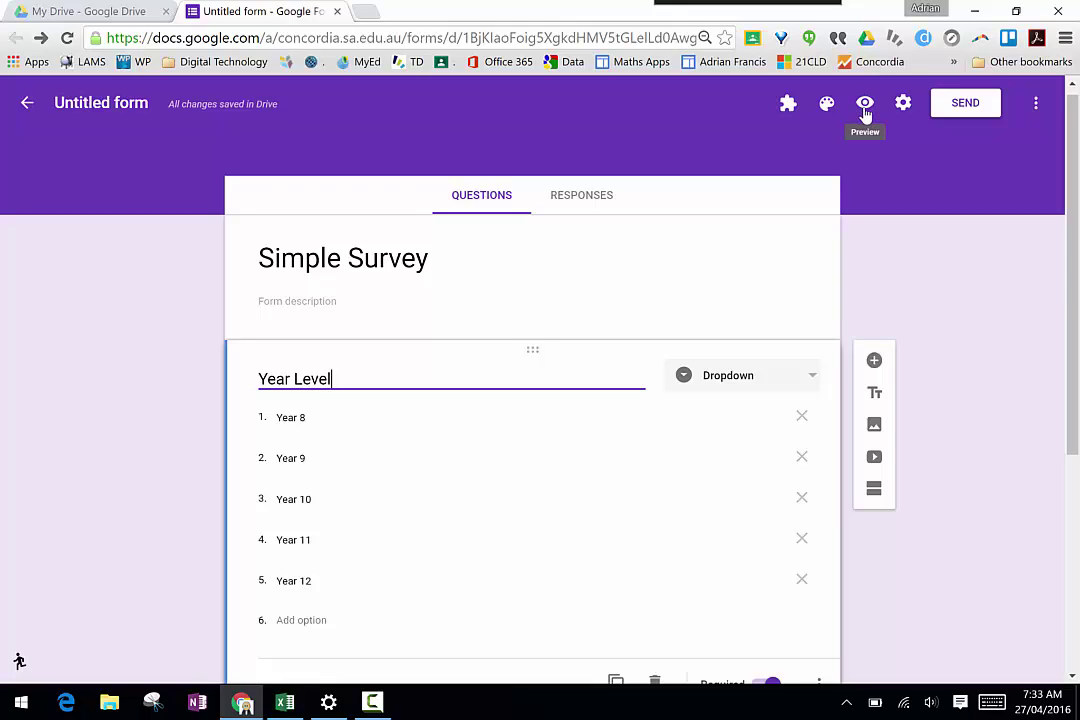
Step: Preview the form as respondents see it, look over its questions and close the preview
click(864, 112)
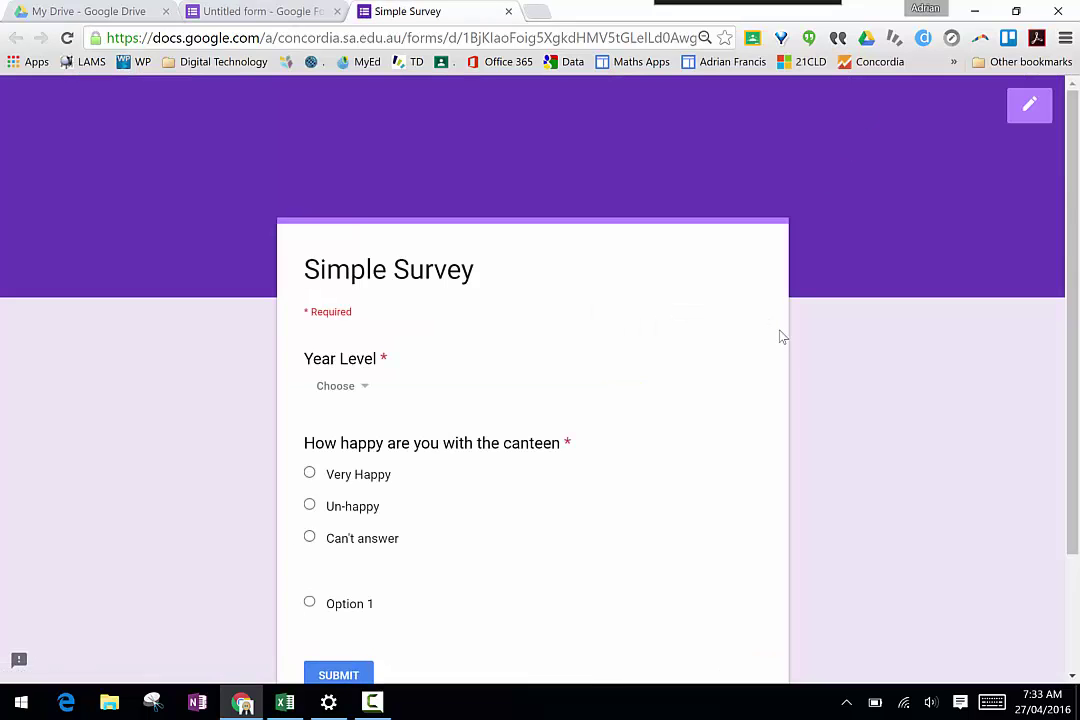
scroll(780, 337, down, 3)
scroll(782, 337, up, 3)
click(508, 11)
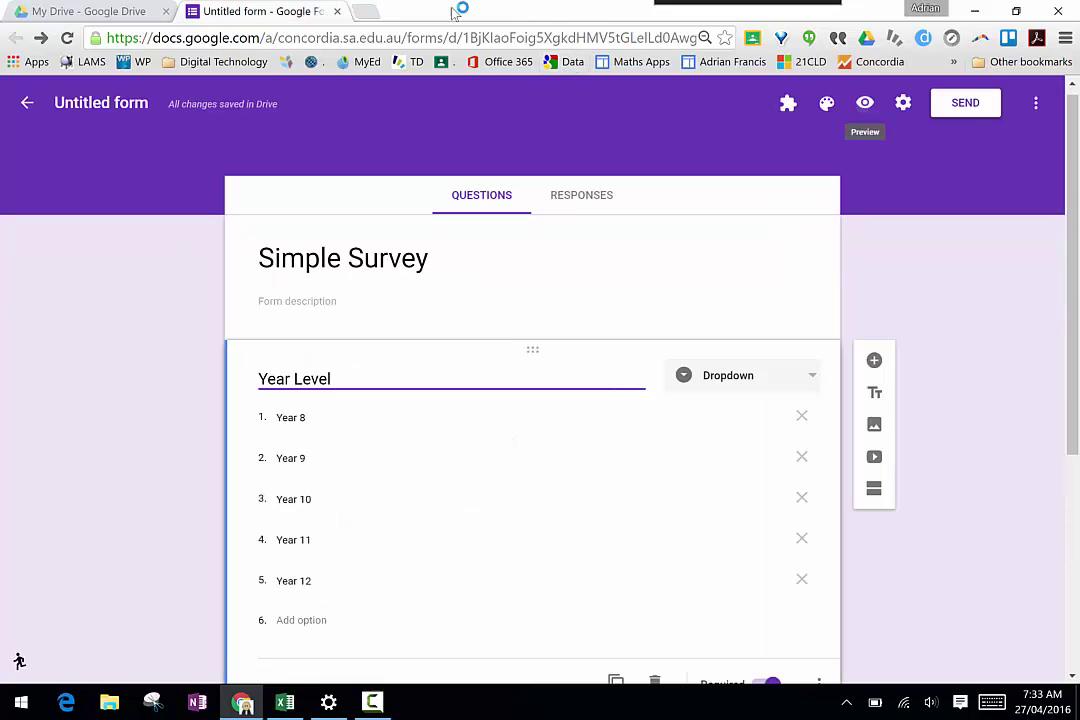
Step: Rename the untitled form file as "Simple Survey"
click(105, 104)
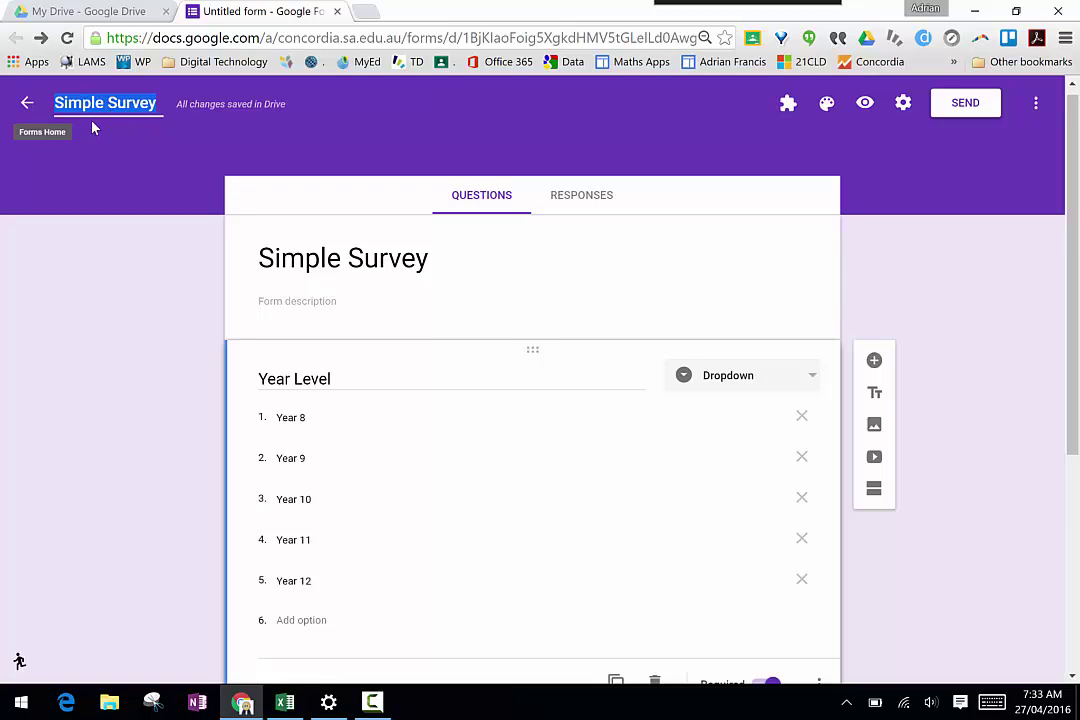
click(535, 110)
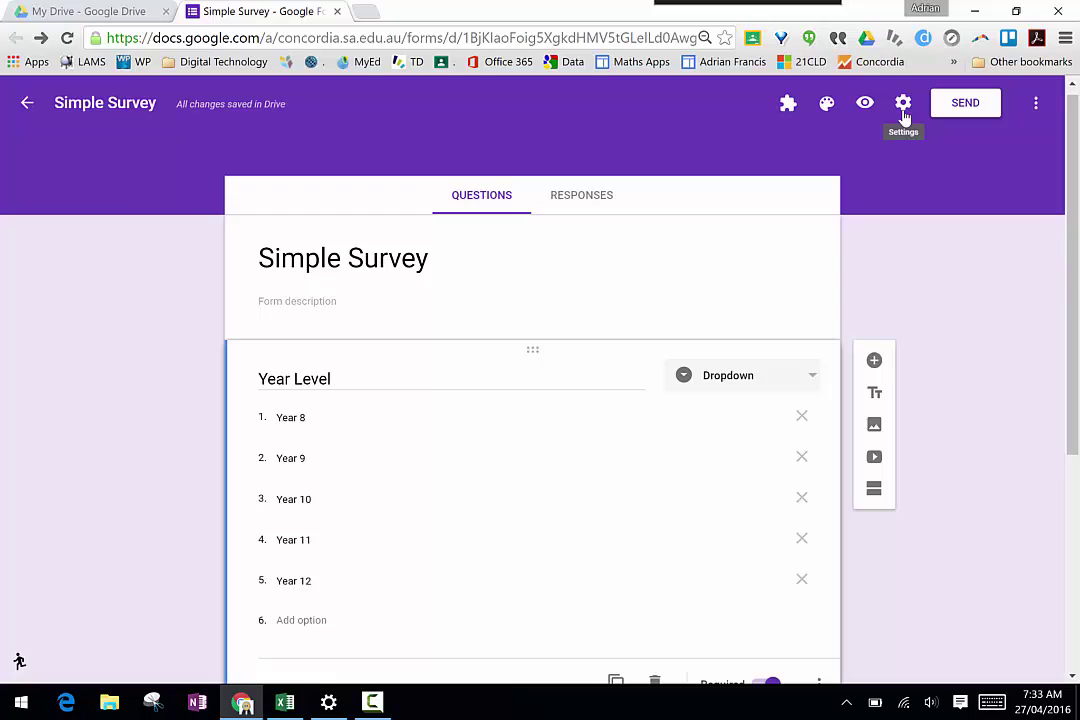
Step: In the form settings, allow Anyone to respond, disable the "Submit another response" link, enable the progress bar and save
click(903, 105)
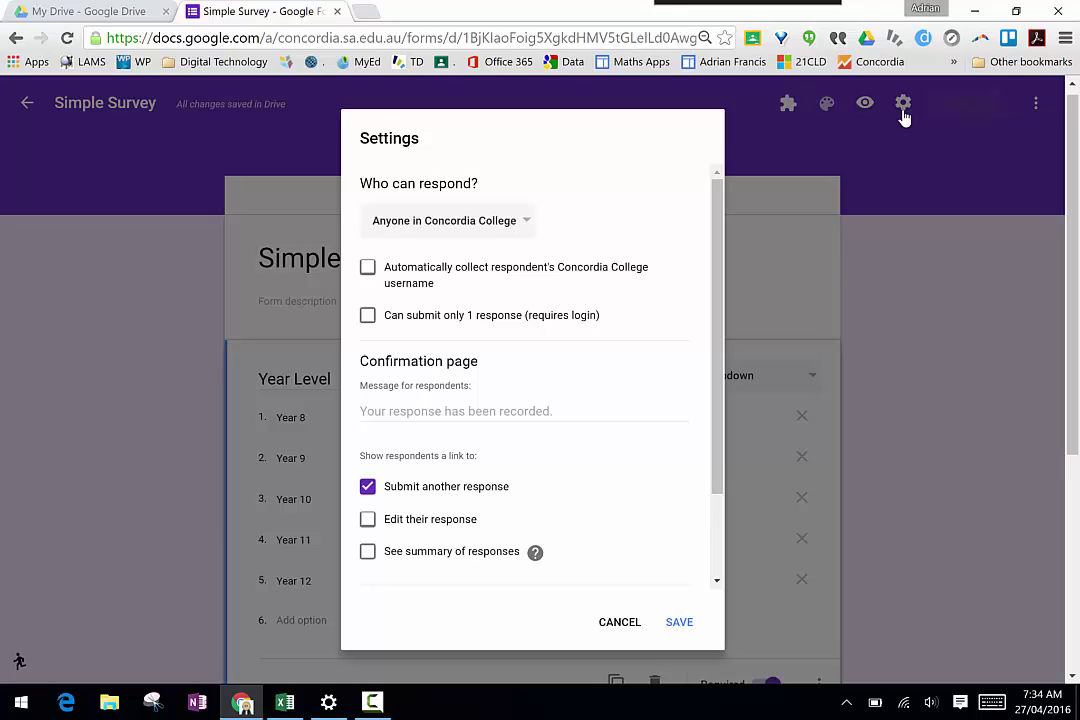
click(522, 224)
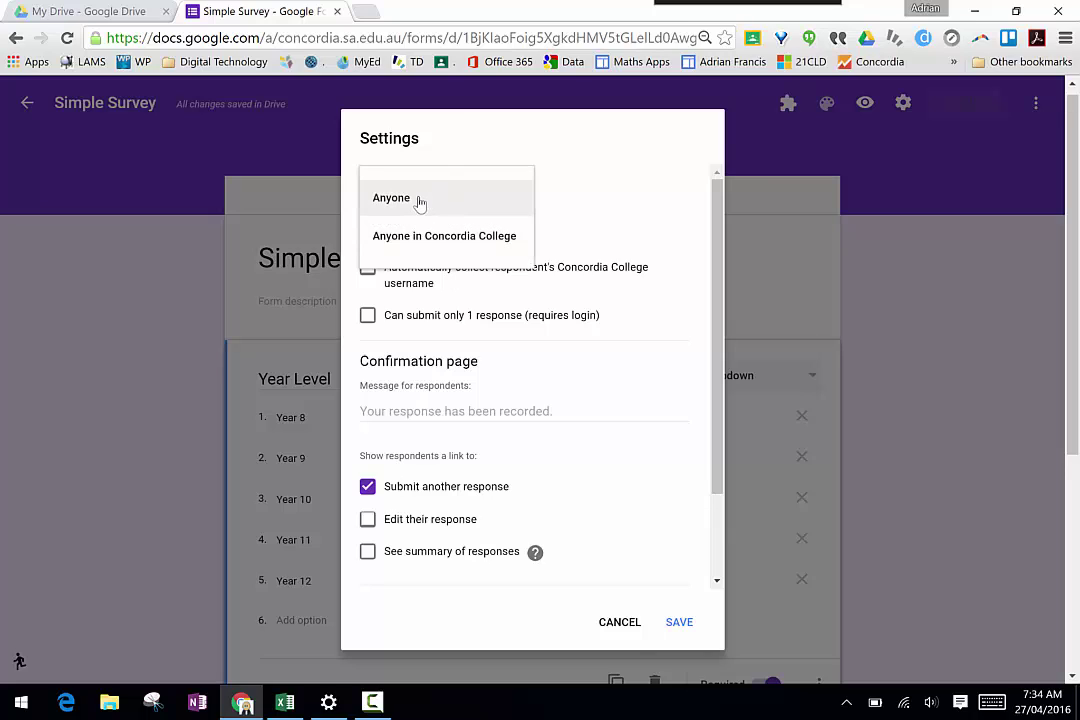
click(420, 200)
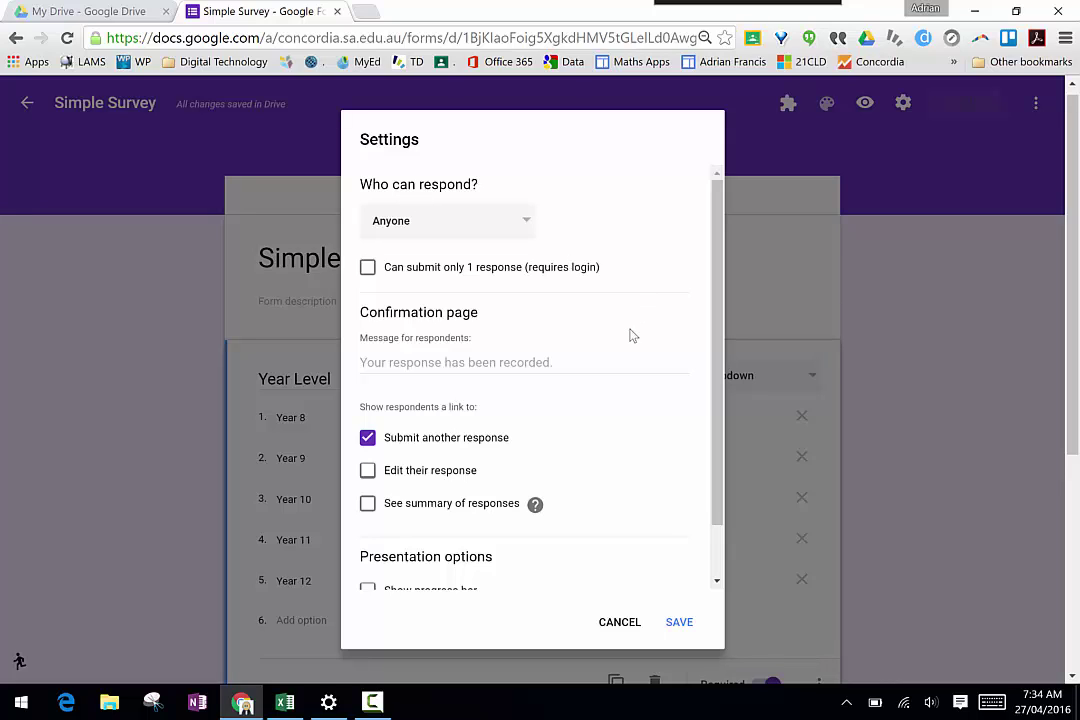
scroll(630, 335, down, 2)
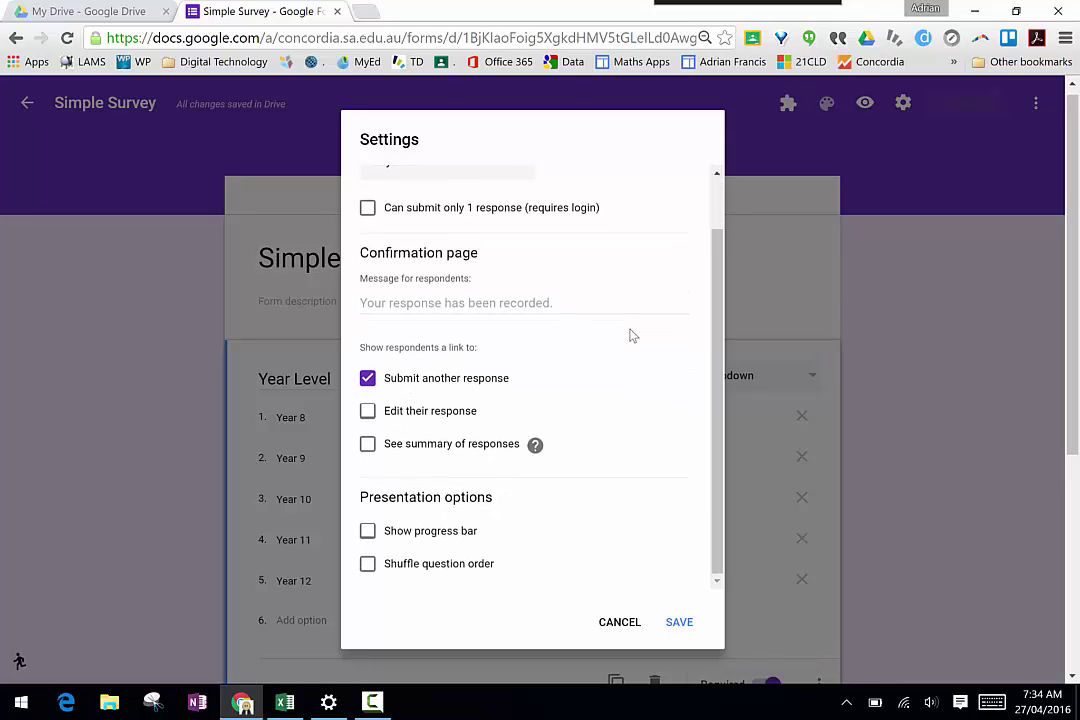
click(367, 378)
click(366, 533)
click(684, 628)
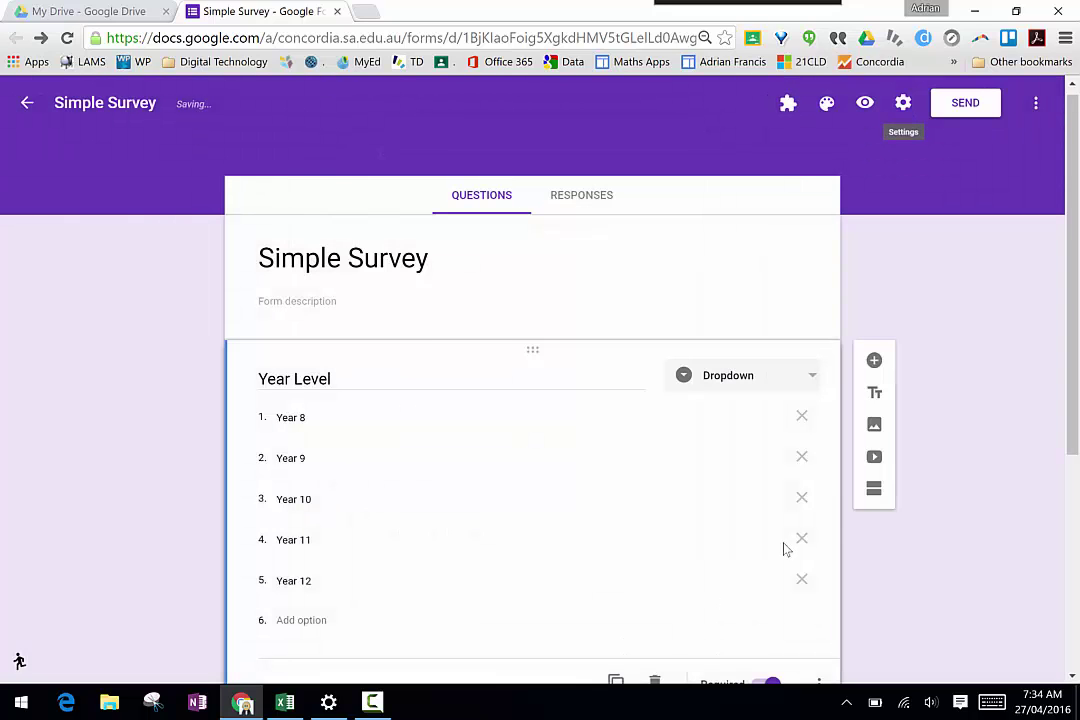
Step: Generate a shortened link for sending the Simple Survey form, and close the send options
click(962, 104)
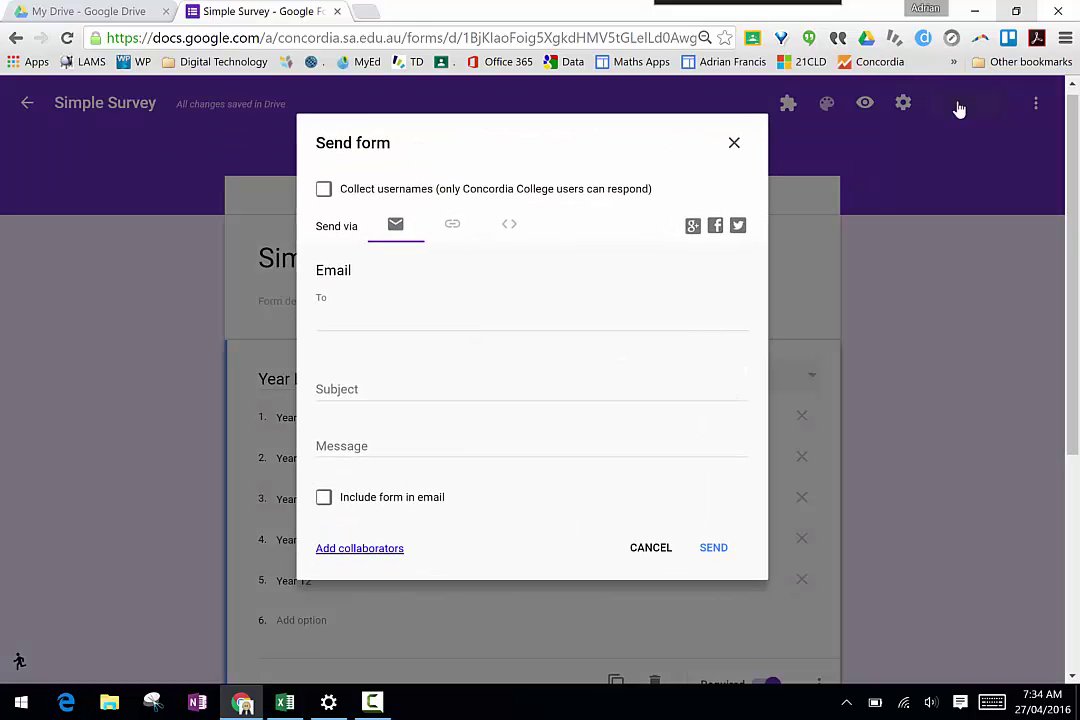
click(452, 228)
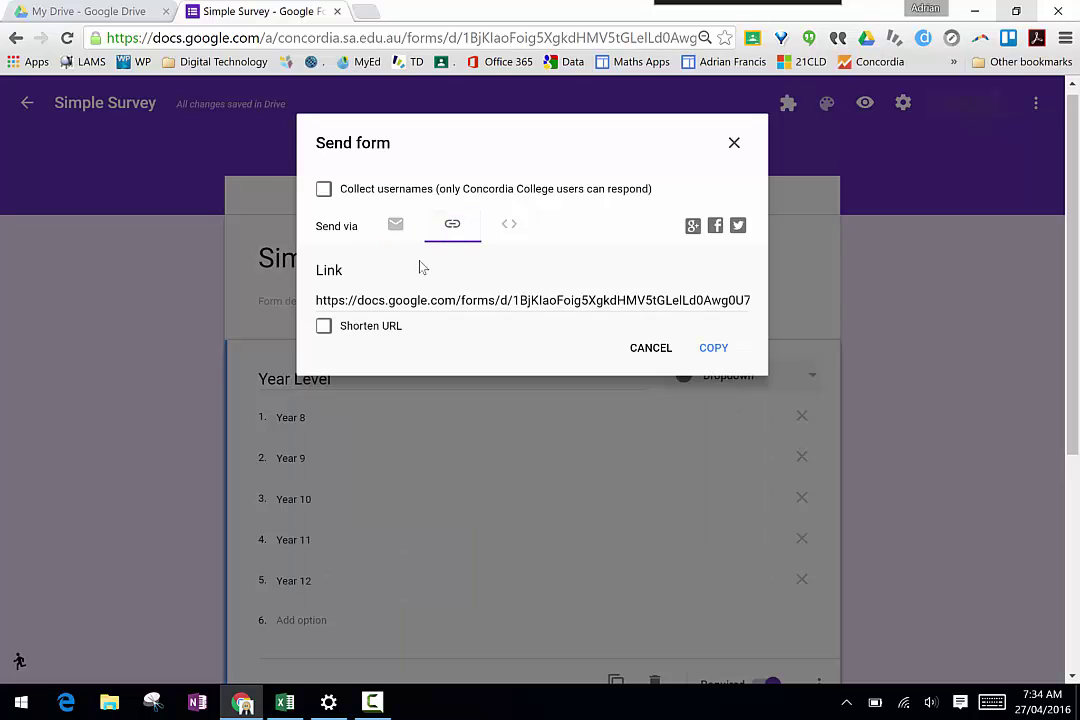
click(324, 328)
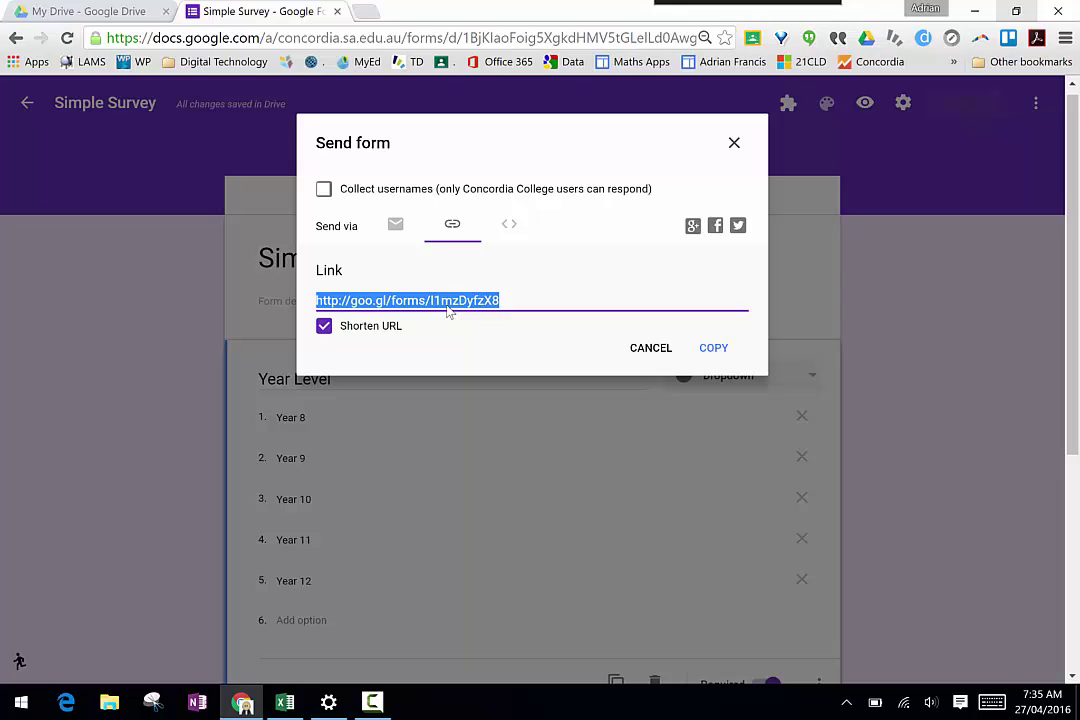
click(734, 145)
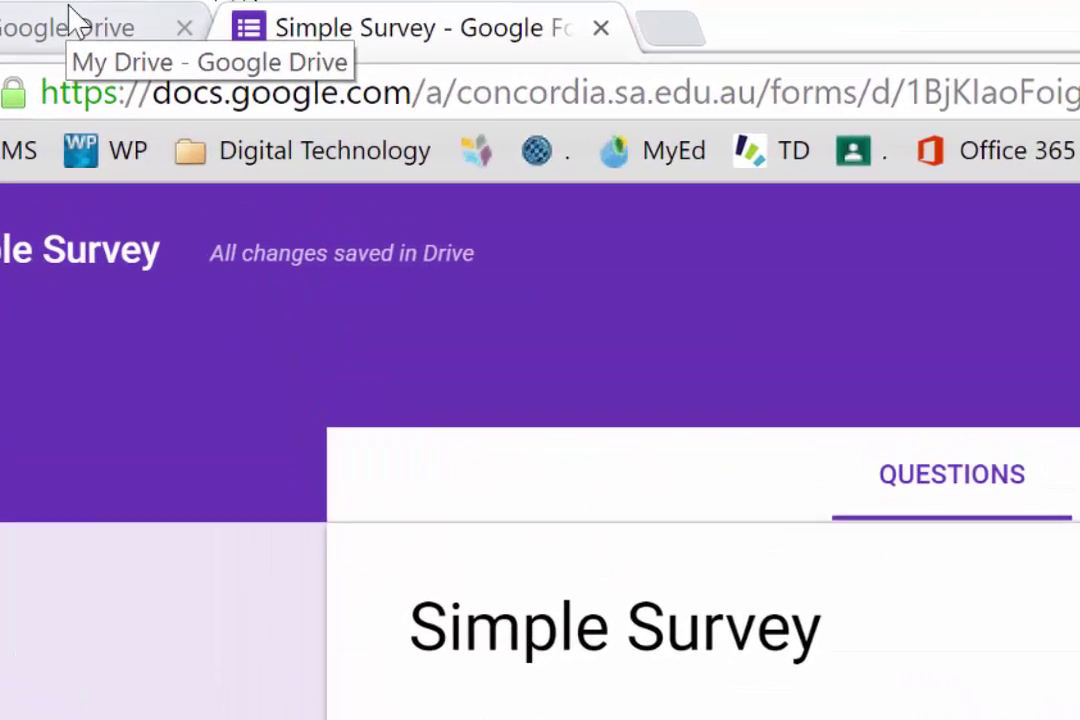
Step: Switch to Google Drive, open the "Shares 6.1c Graphs and Tax" form from the recent files and show its responses
click(70, 20)
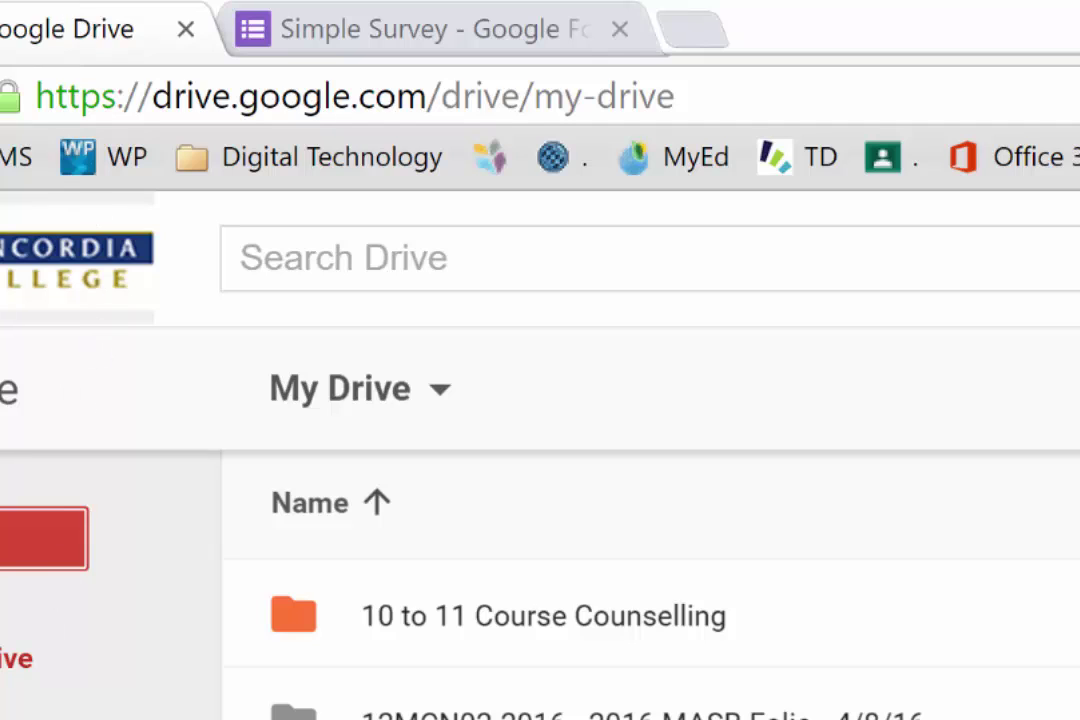
click(8, 714)
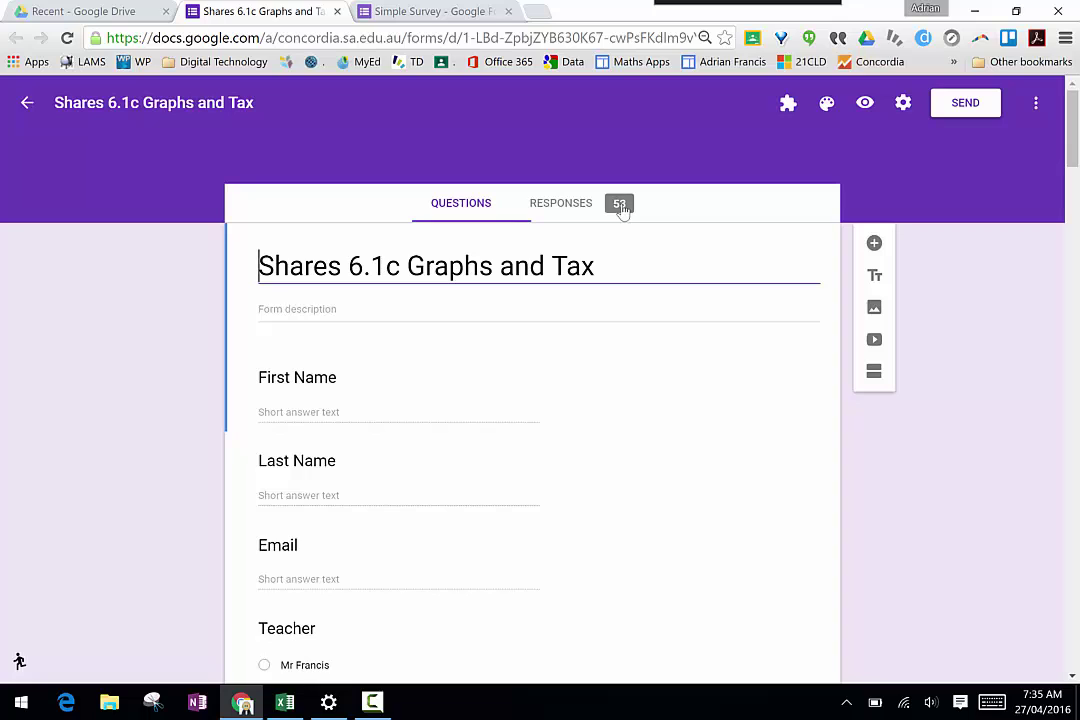
click(559, 204)
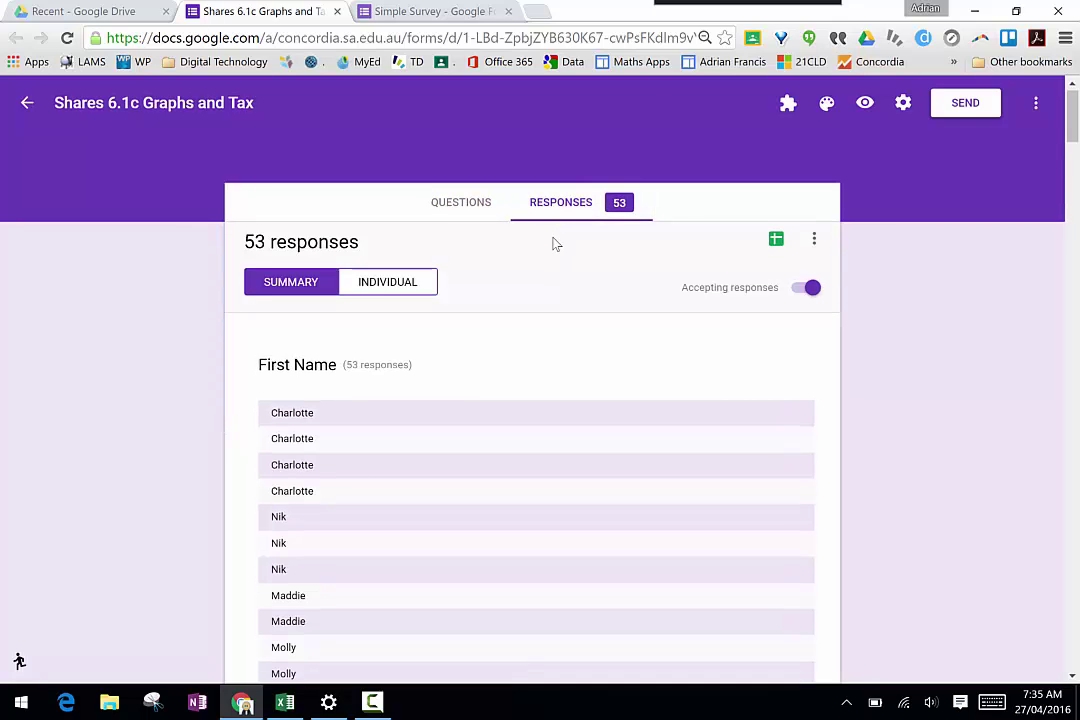
Step: Look through the response summary from the respondent details to the pie chart on the description that does not align with the graph
scroll(555, 244, down, 8)
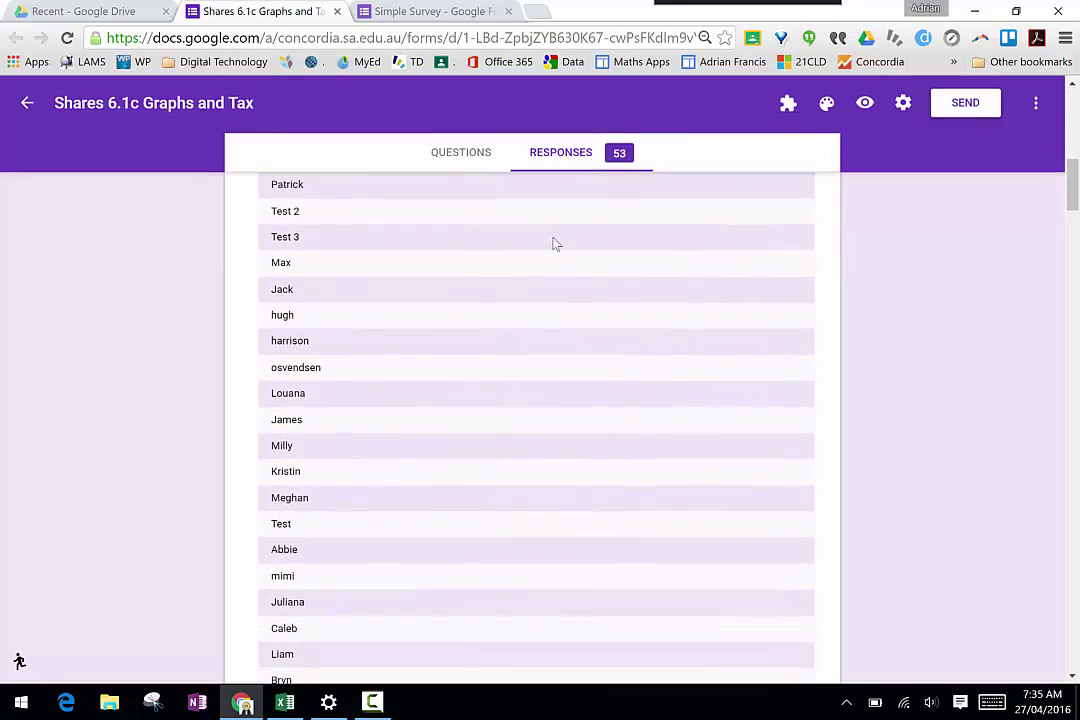
scroll(555, 244, down, 20)
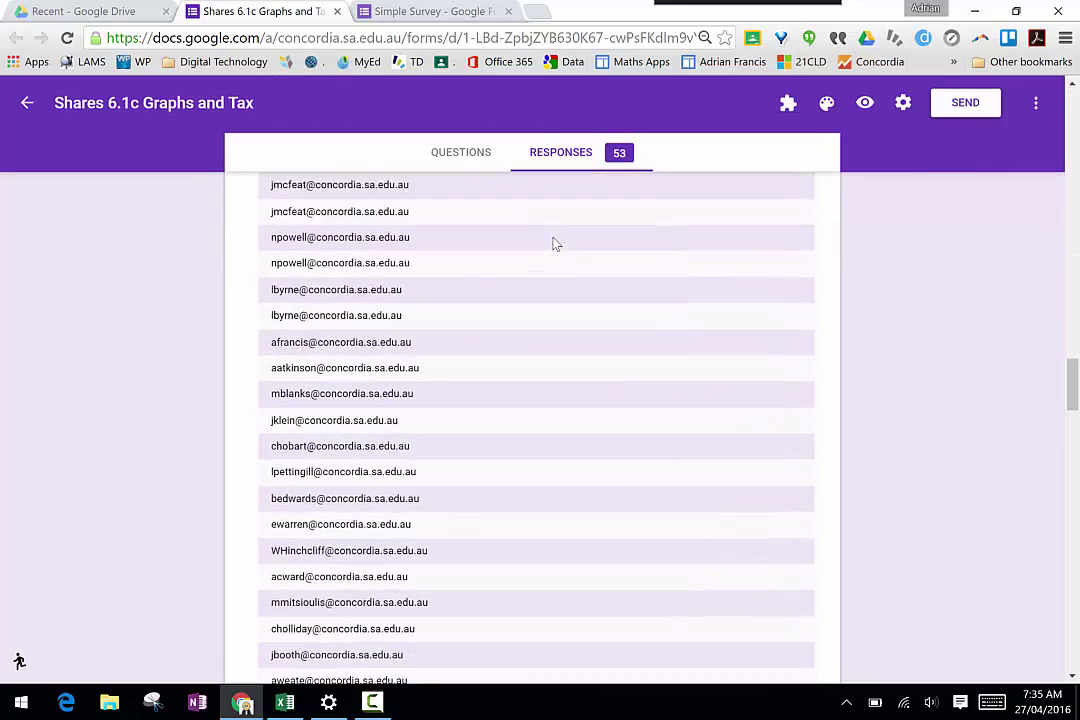
scroll(555, 244, down, 10)
scroll(555, 244, up, 4)
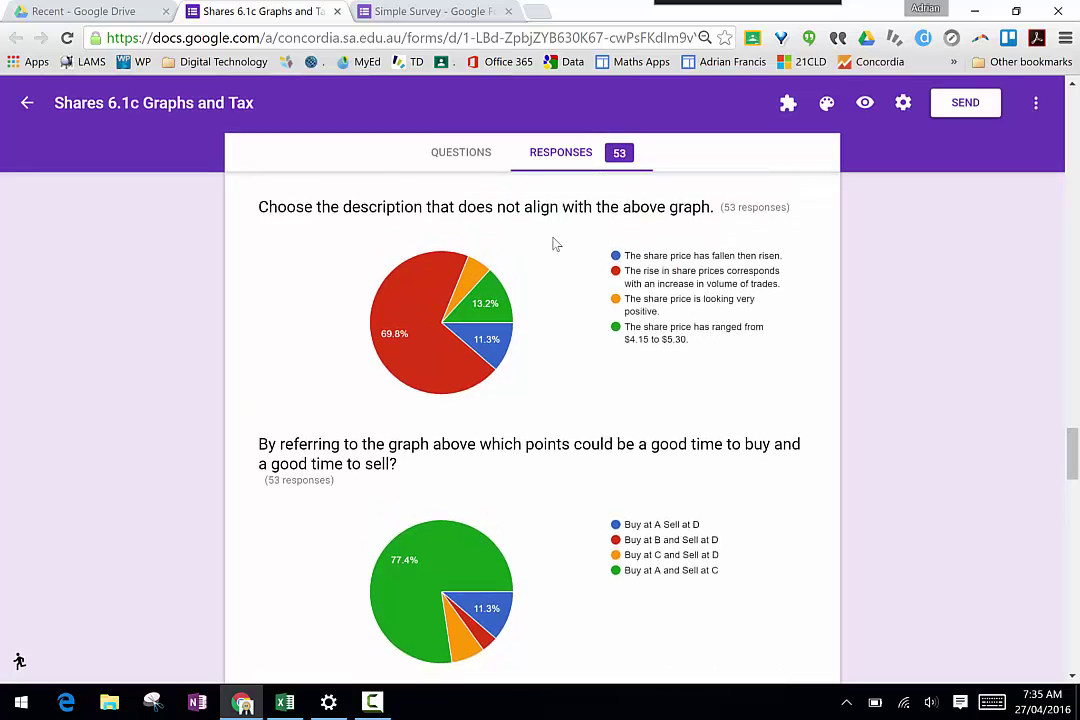
scroll(555, 244, up, 1)
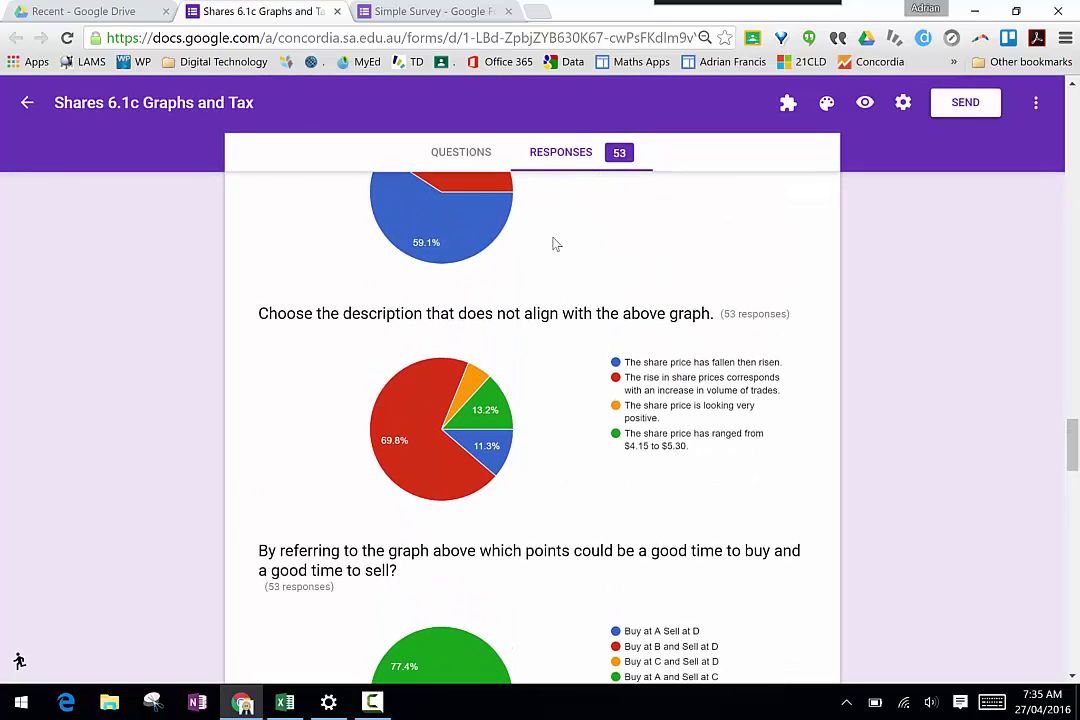
scroll(556, 244, down, 1)
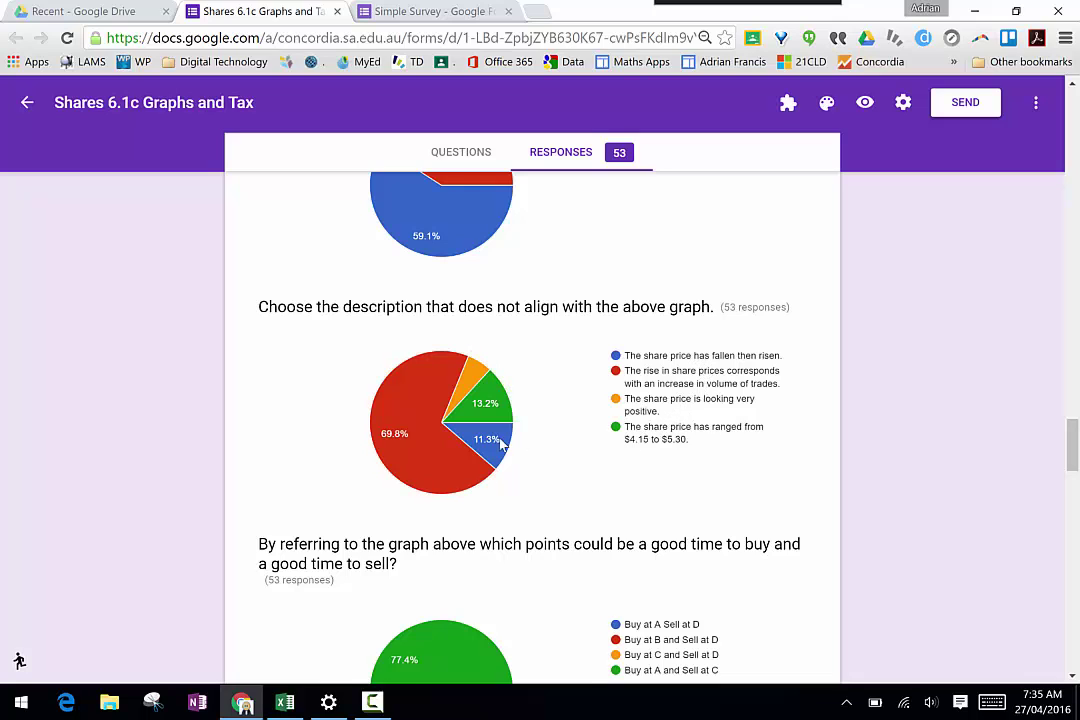
mouse_move(512, 455)
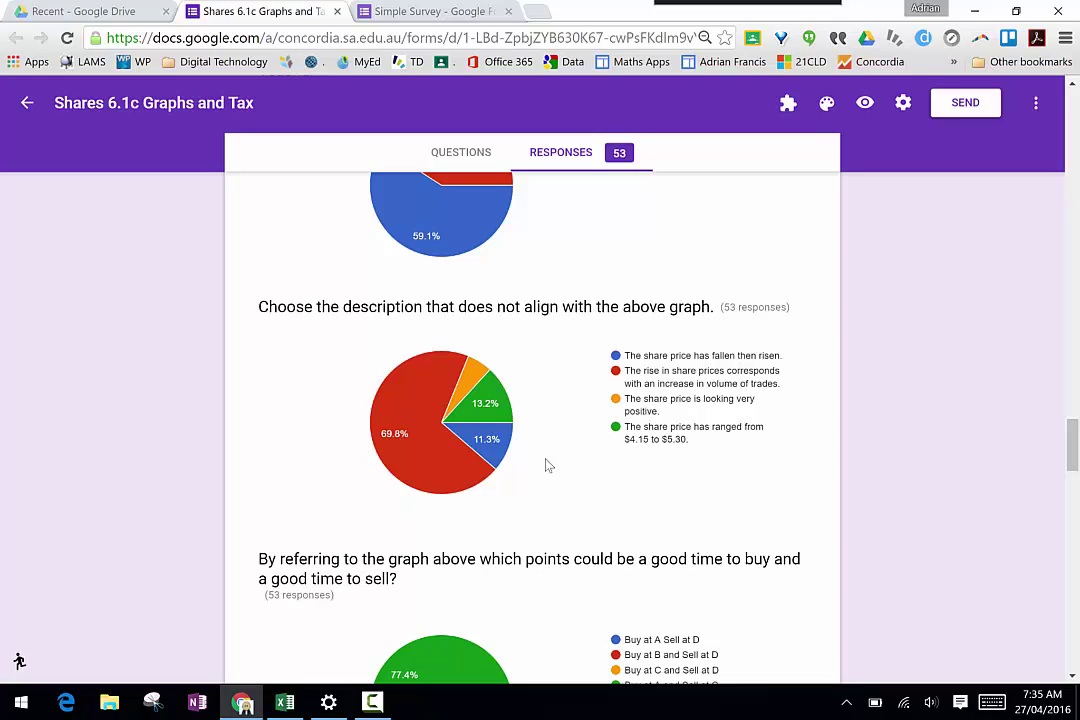
Step: Examine the pie charts from the buy-and-sell points question to the capital gain question, and return to the start of the summary
scroll(547, 465, down, 5)
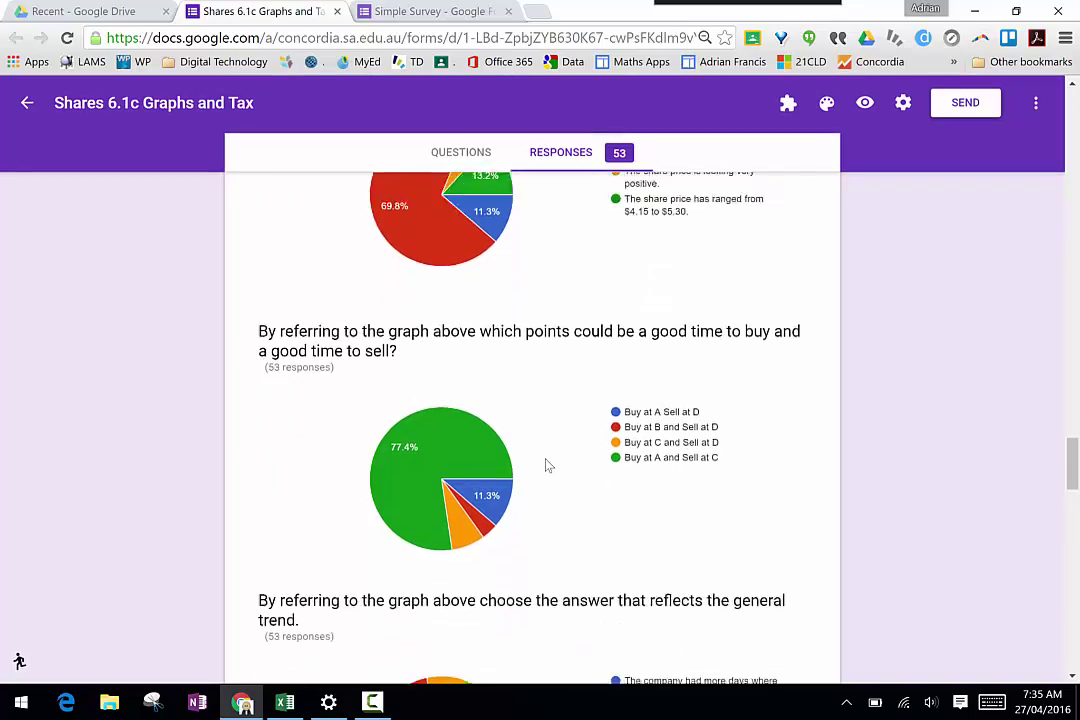
scroll(547, 465, down, 8)
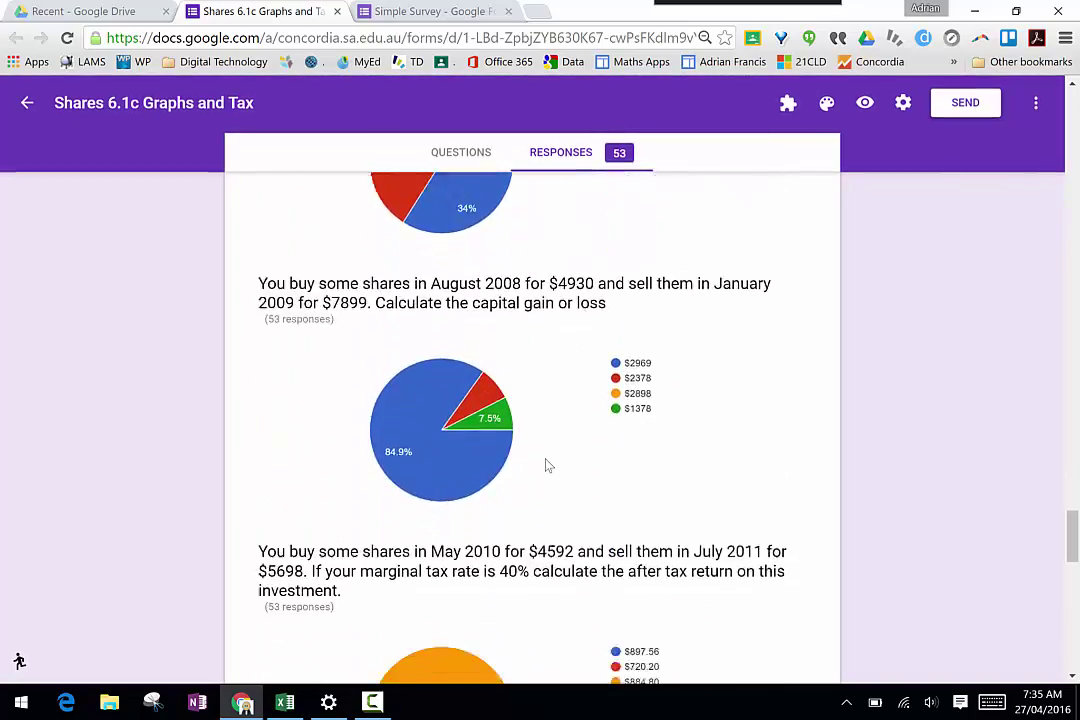
scroll(547, 465, up, 15)
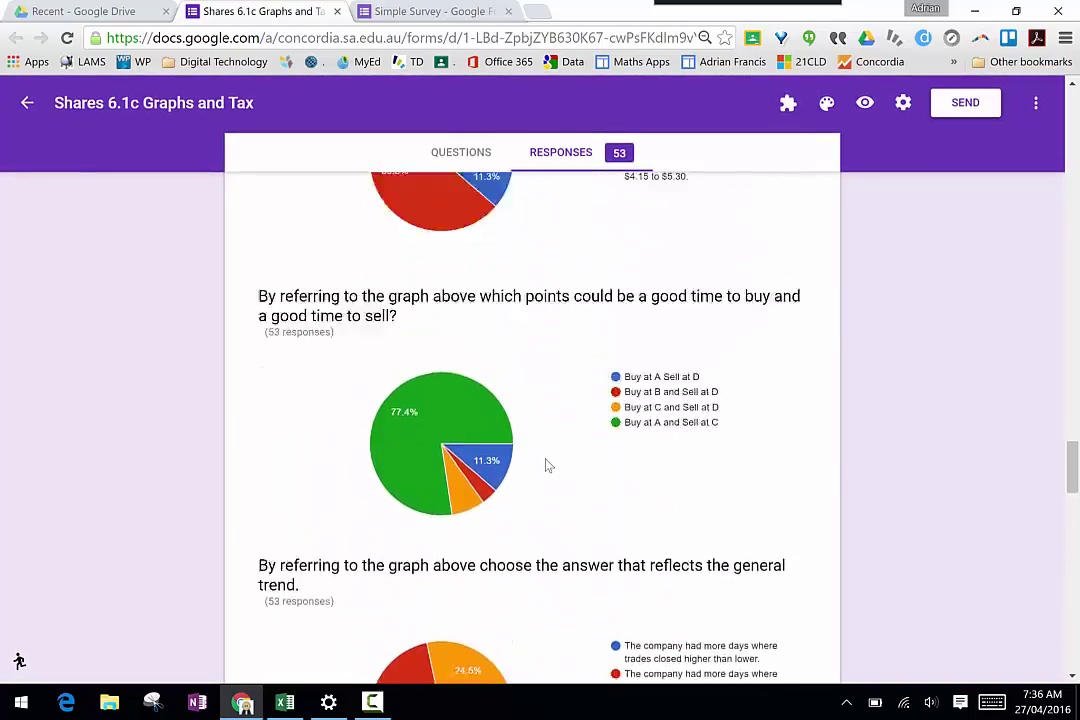
scroll(547, 465, up, 20)
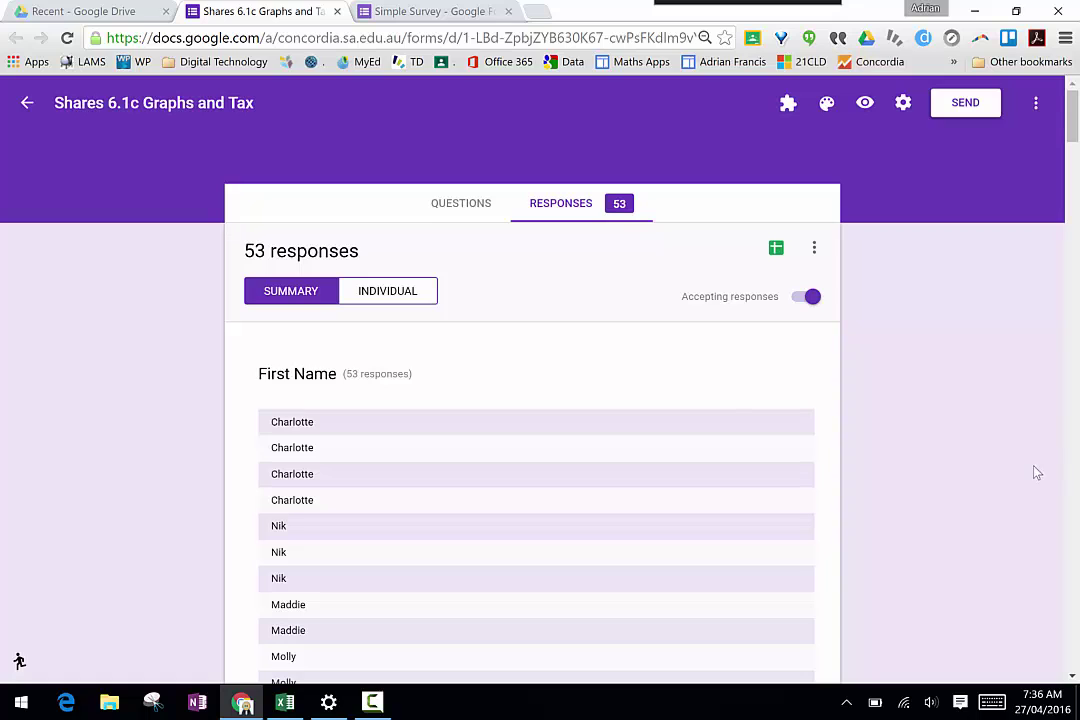
Step: Review the response summary again from the first names through to the charts on after-tax return and fully franked dividends
scroll(1077, 371, down, 2)
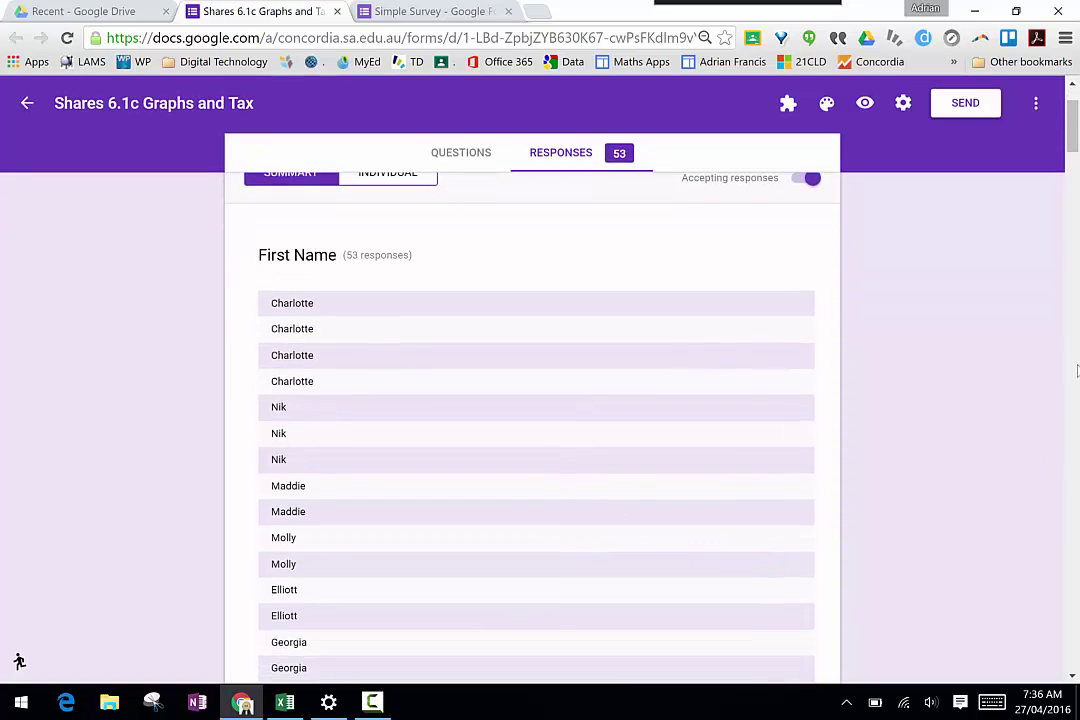
scroll(1077, 371, down, 3)
scroll(1077, 371, up, 5)
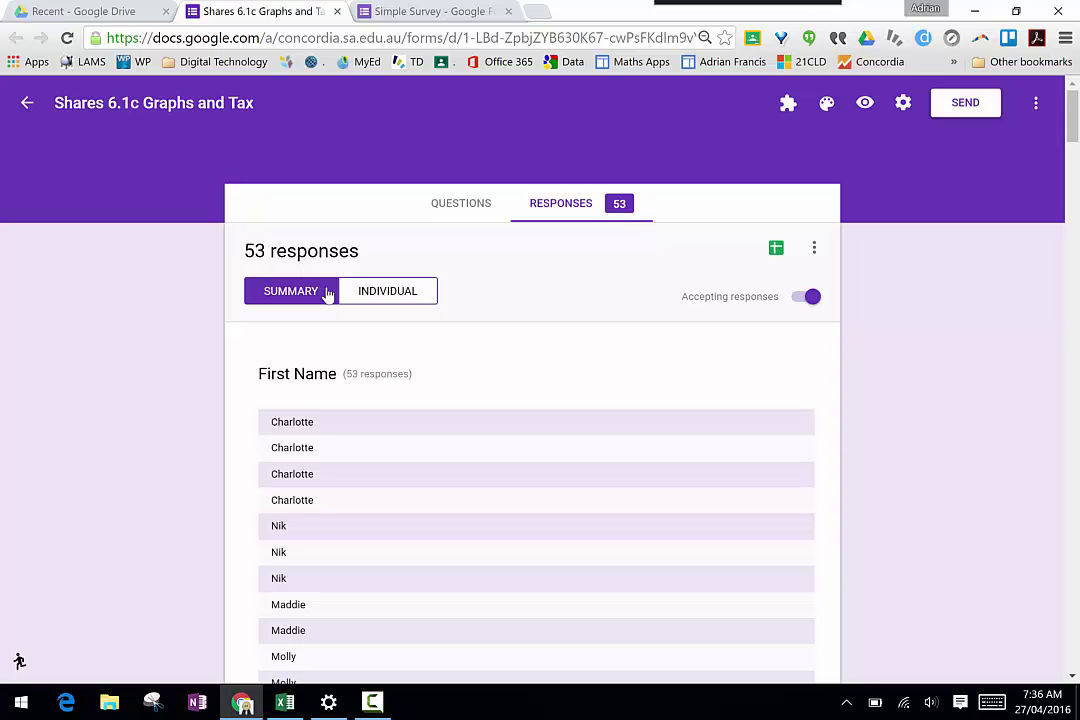
scroll(588, 359, down, 15)
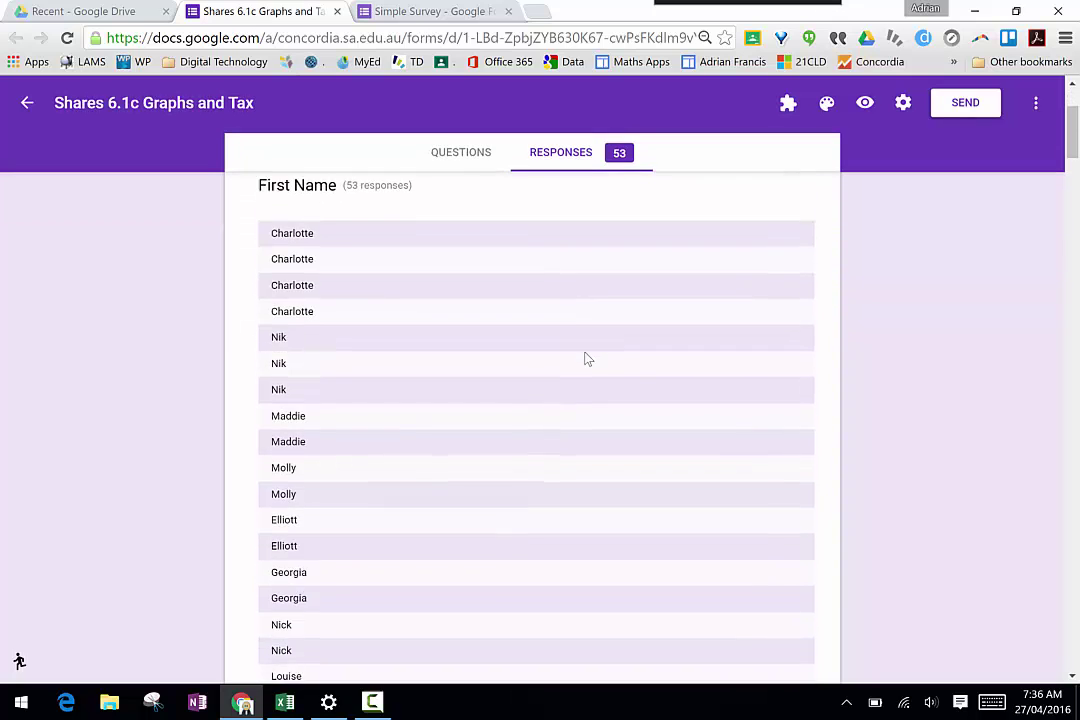
scroll(588, 359, down, 20)
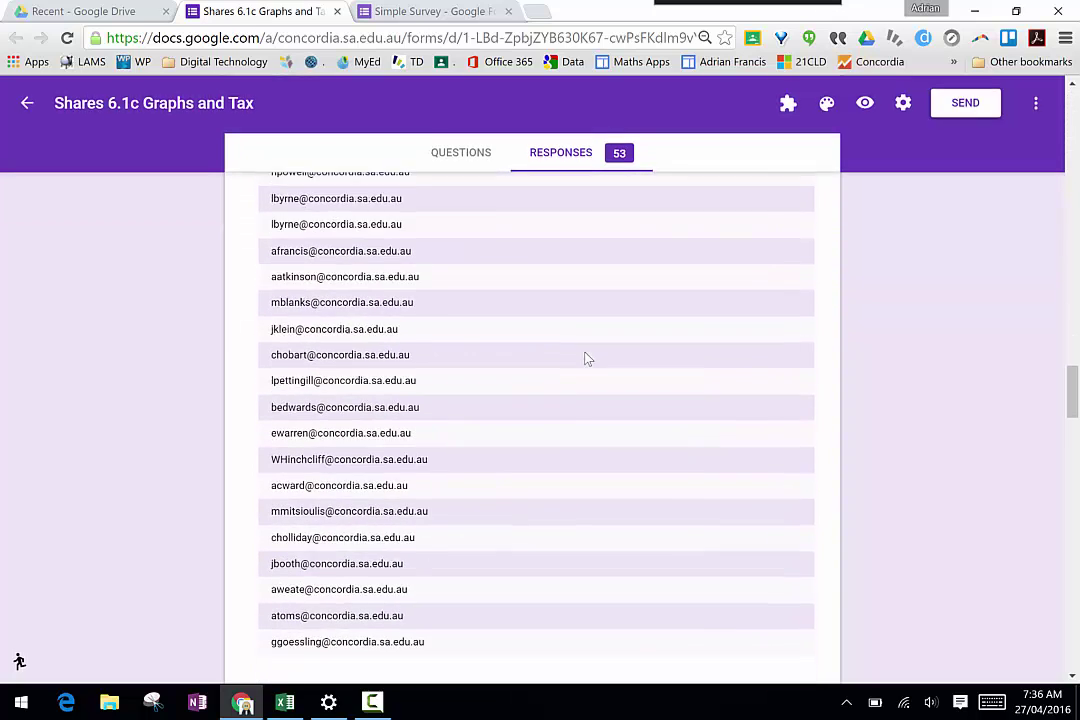
scroll(588, 359, down, 8)
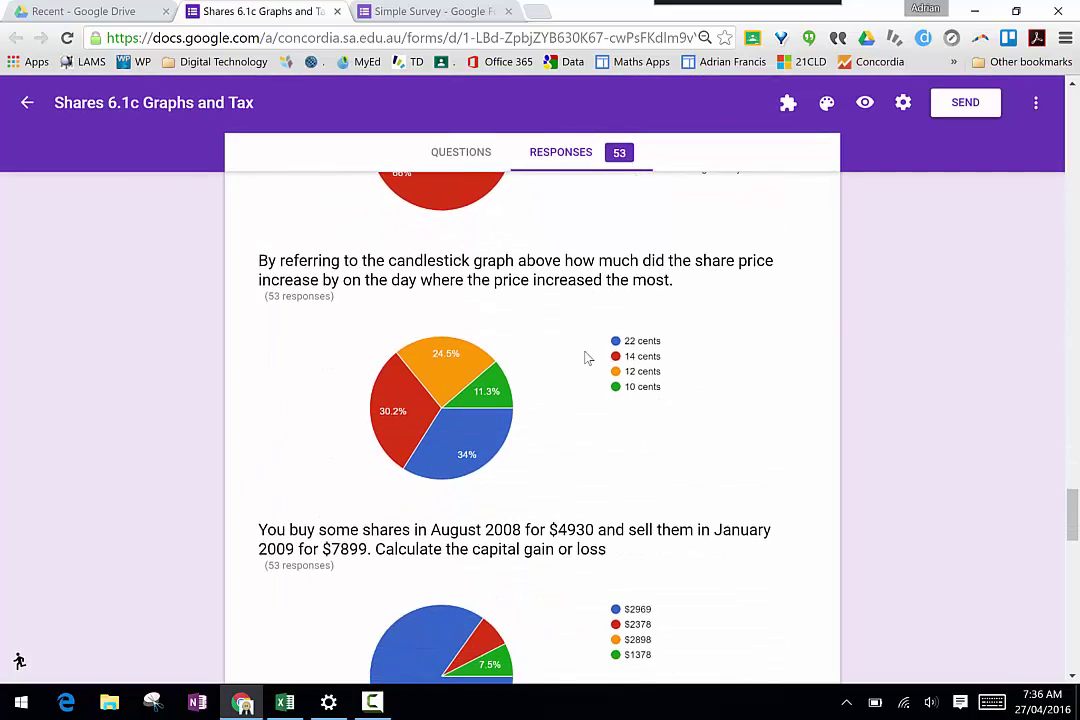
scroll(590, 352, down, 3)
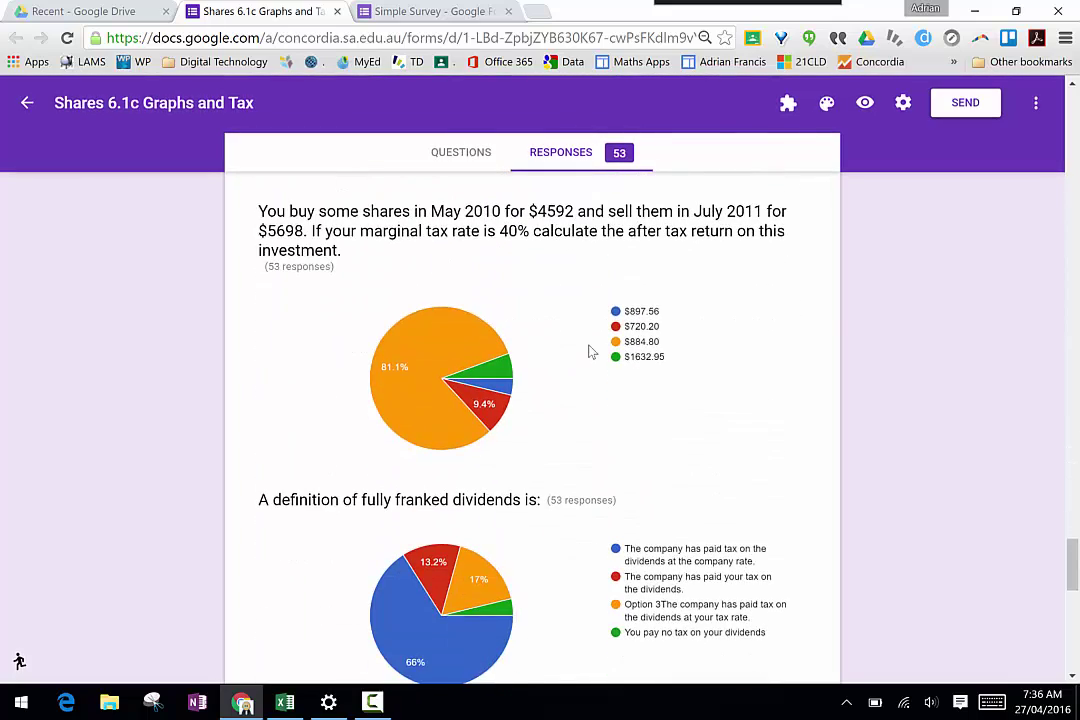